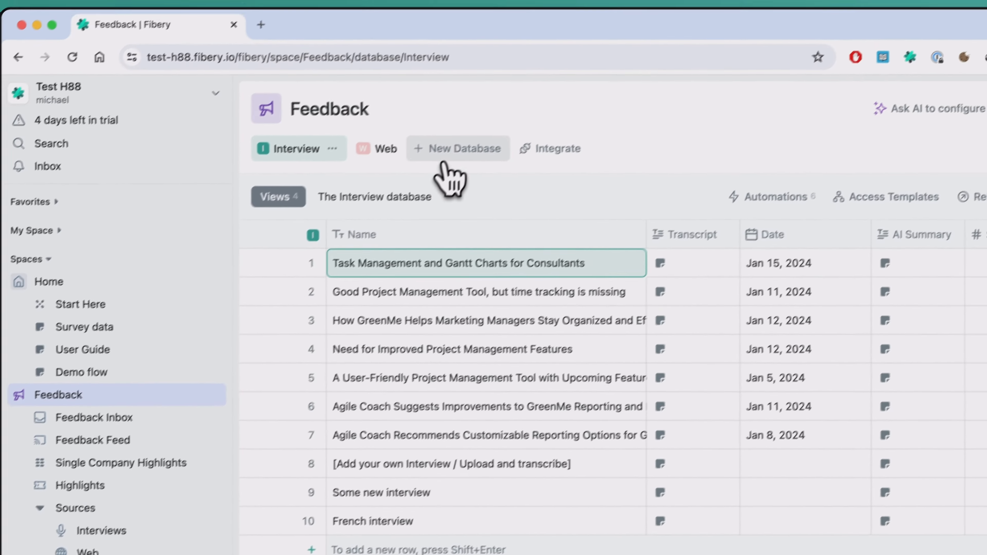
- Create a new database named Survey in the Feedback space
{"action": "left_click", "coordinate": [490, 116]}
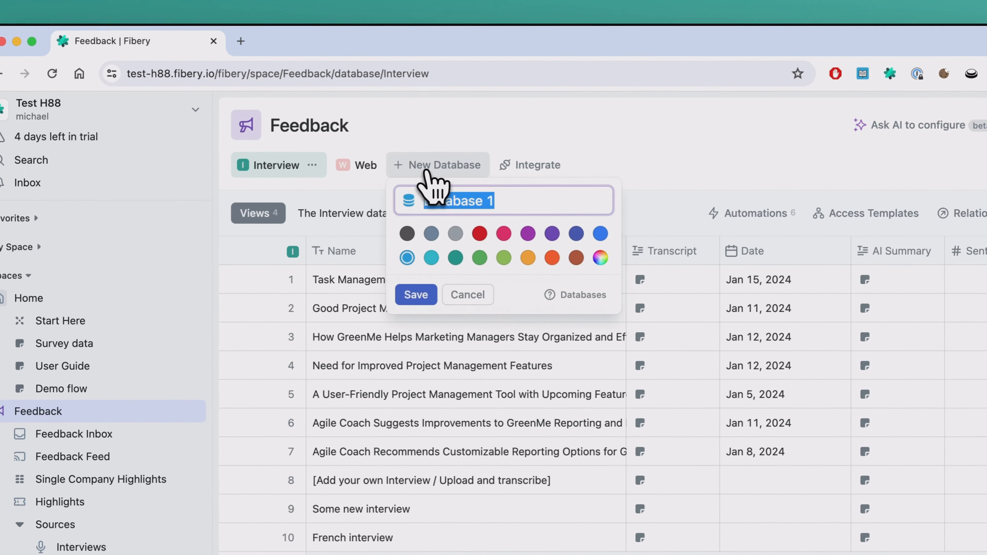
{"action": "key", "text": "BackSpace"}
{"action": "left_click", "coordinate": [423, 295]}
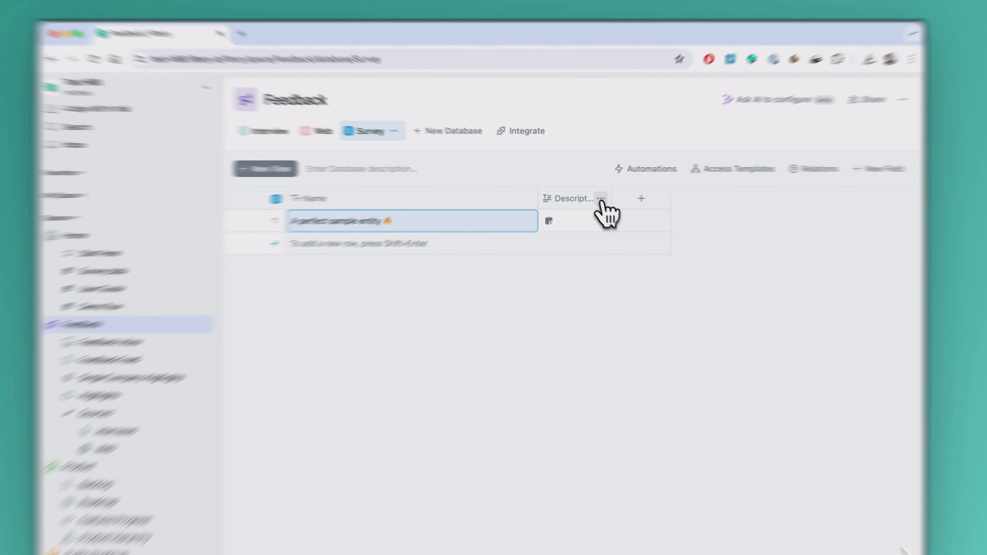
- Rename the Survey database's Description field as "What do you miss?"
{"action": "left_click", "coordinate": [595, 194]}
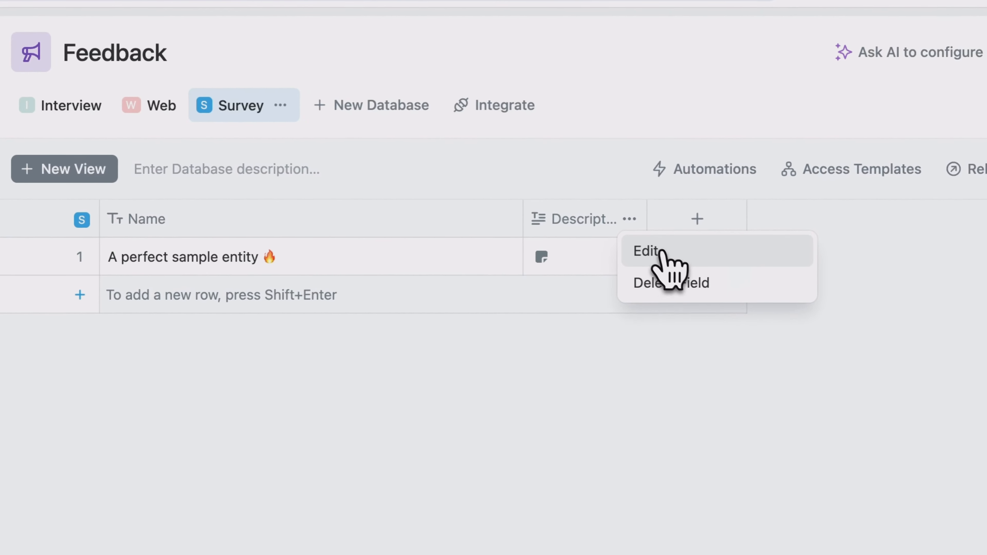
{"action": "left_click", "coordinate": [605, 210]}
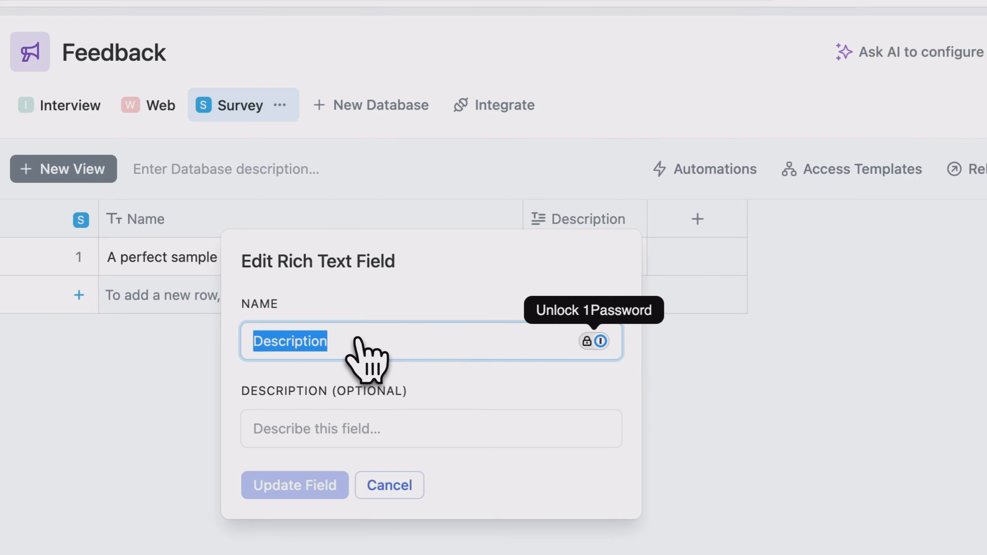
{"action": "type", "text": "What do you miss?"}
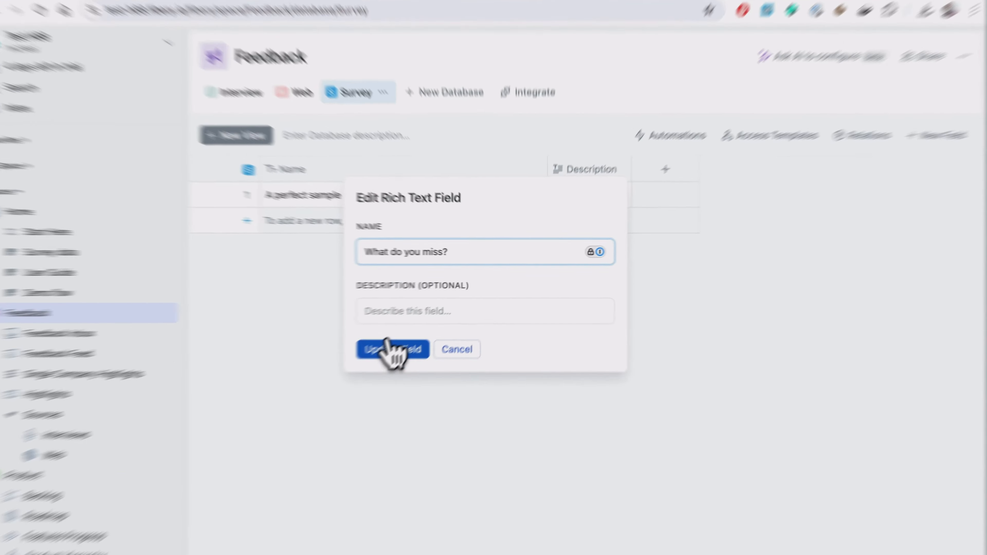
{"action": "left_click", "coordinate": [427, 327]}
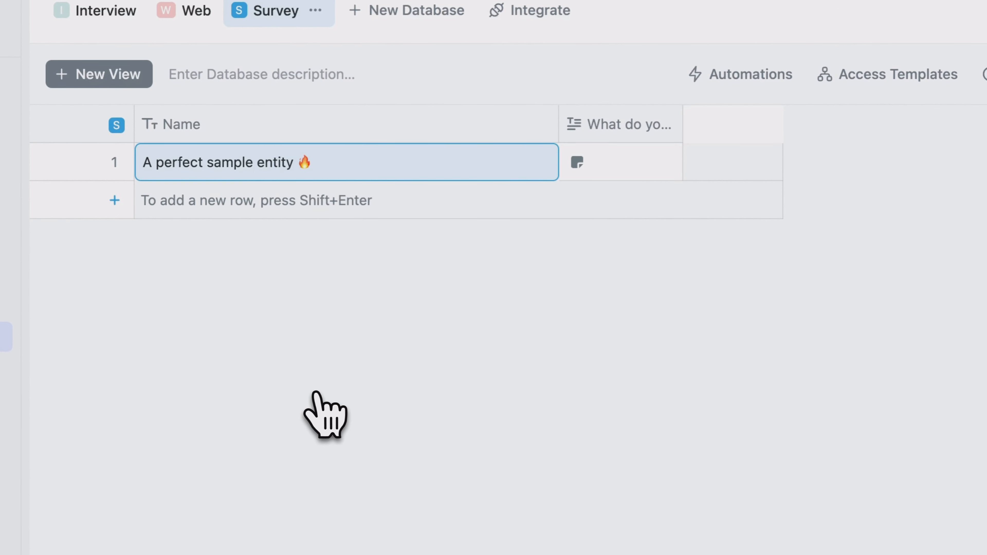
- Add a Rich Text field named "What do you like?" to the Survey database
{"action": "left_click", "coordinate": [732, 124]}
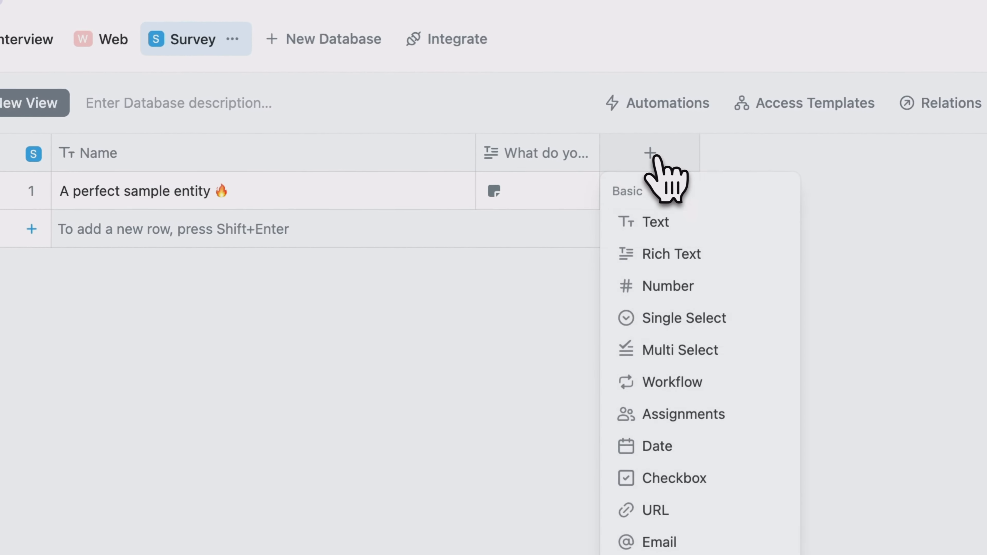
{"action": "left_click", "coordinate": [676, 257]}
{"action": "type", "text": "What do "}
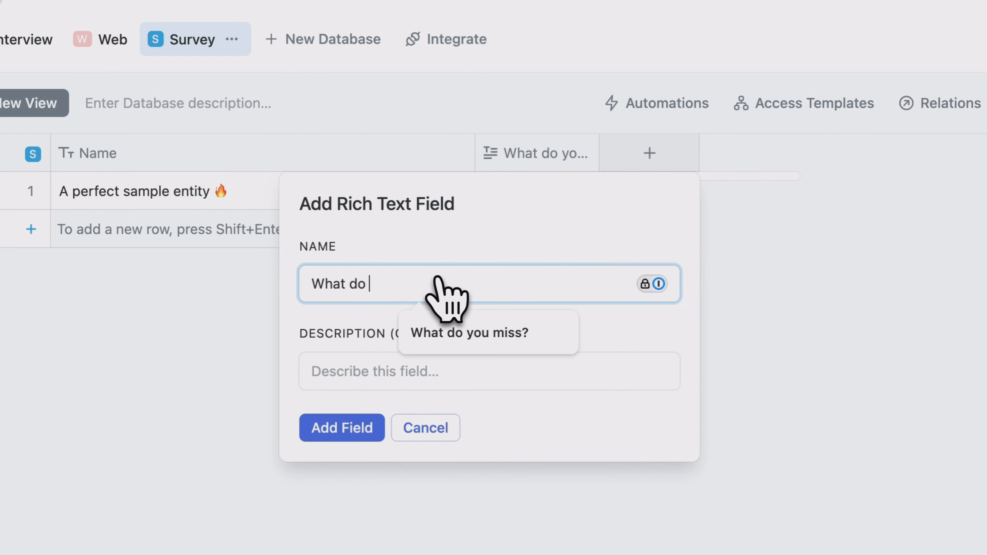
{"action": "type", "text": "you like?"}
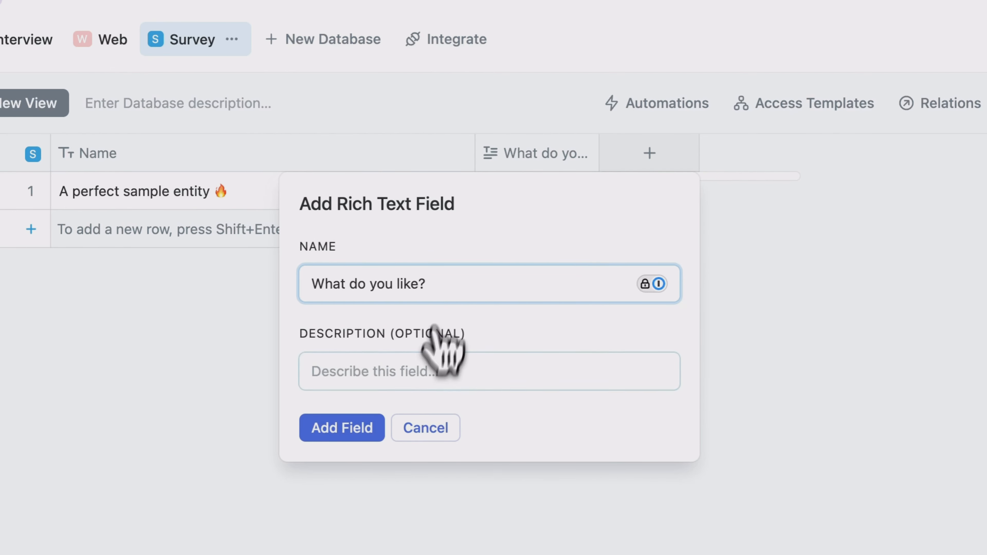
{"action": "left_click", "coordinate": [338, 429]}
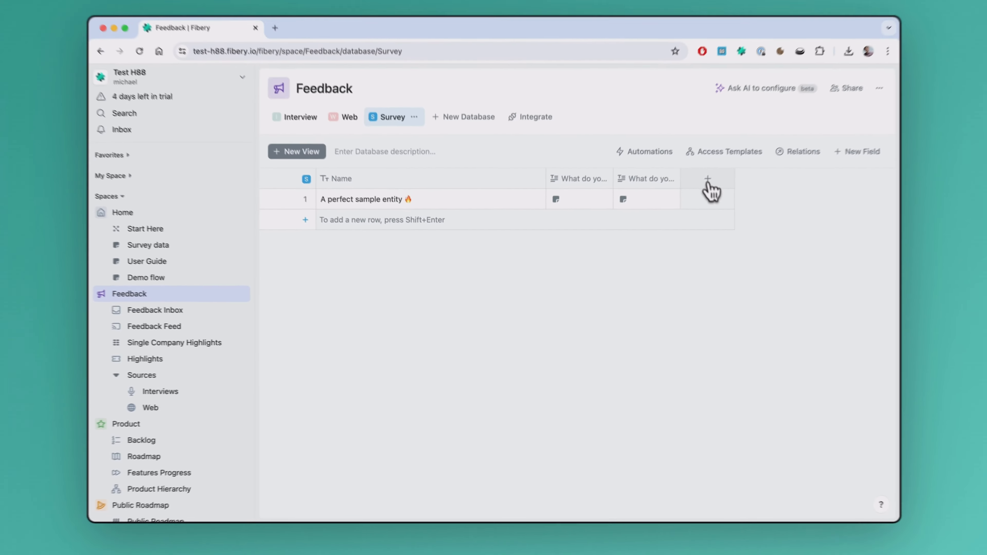
- Add an Email field to the Survey database, keeping the default name Email
{"action": "left_click", "coordinate": [691, 195]}
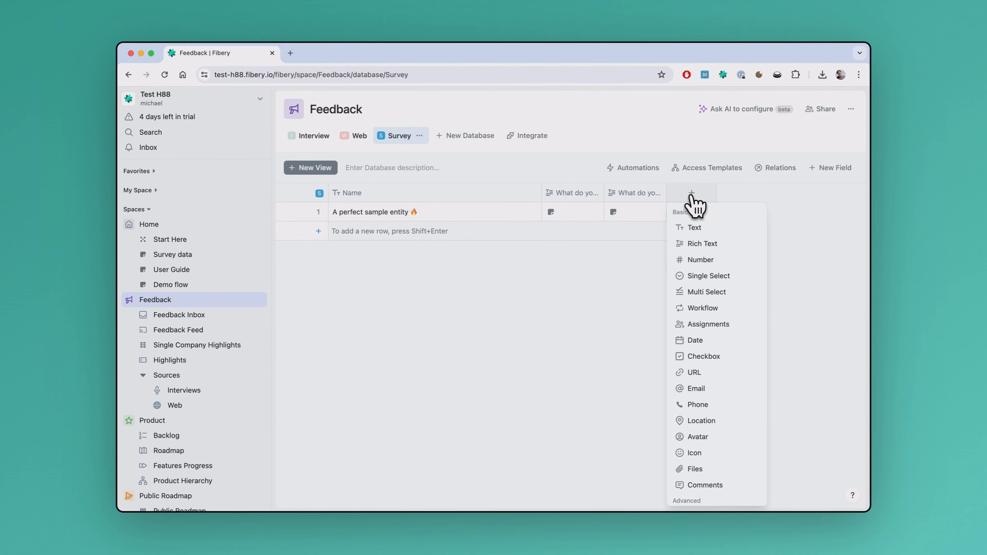
{"action": "left_click", "coordinate": [695, 389]}
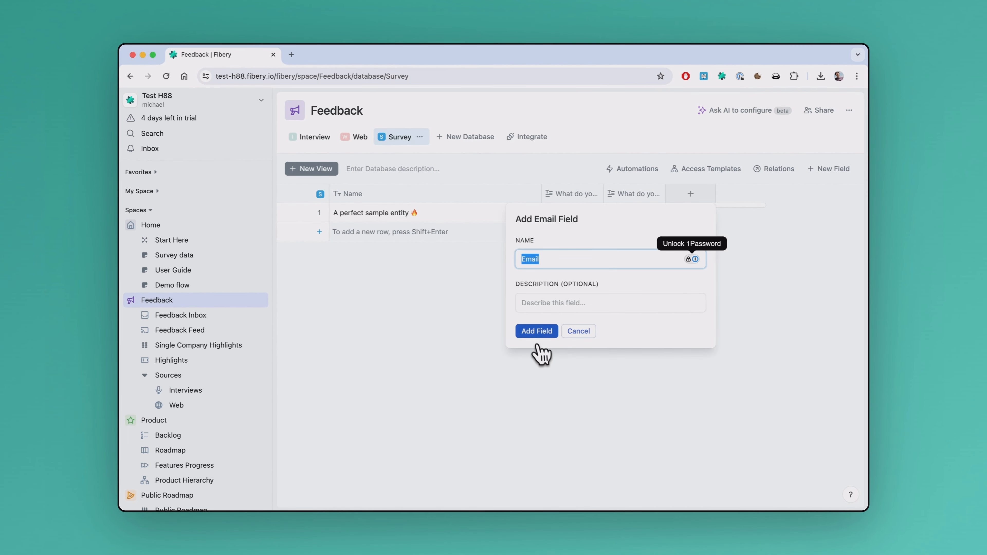
{"action": "left_click", "coordinate": [536, 334]}
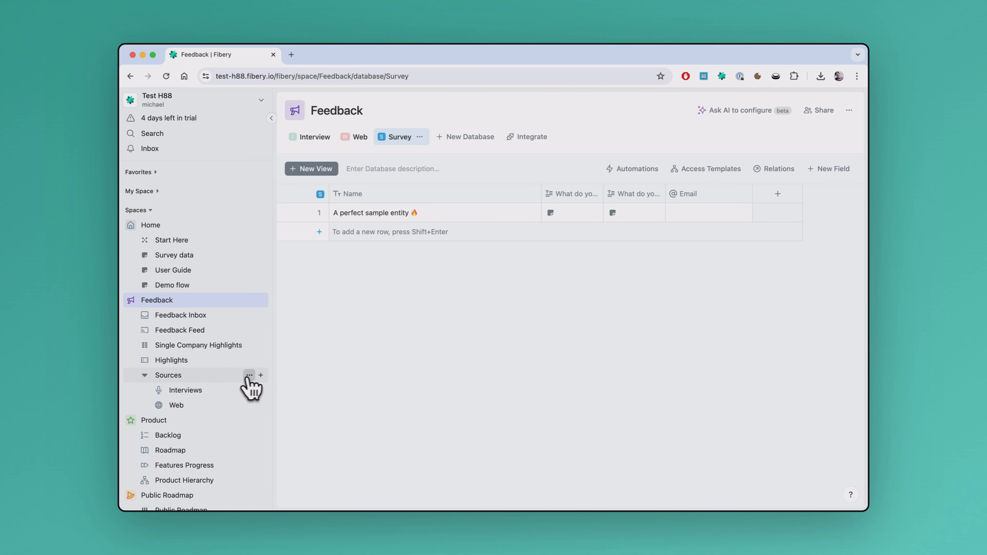
- Create a table view in the Sources folder that uses the Survey database for its rows
{"action": "left_click", "coordinate": [261, 374]}
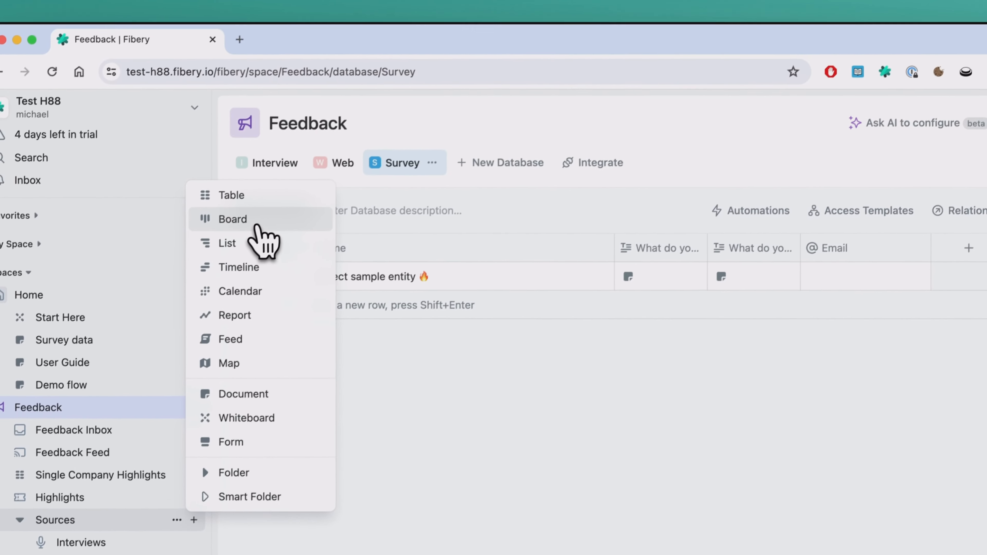
{"action": "left_click", "coordinate": [307, 102]}
{"action": "left_click", "coordinate": [670, 183]}
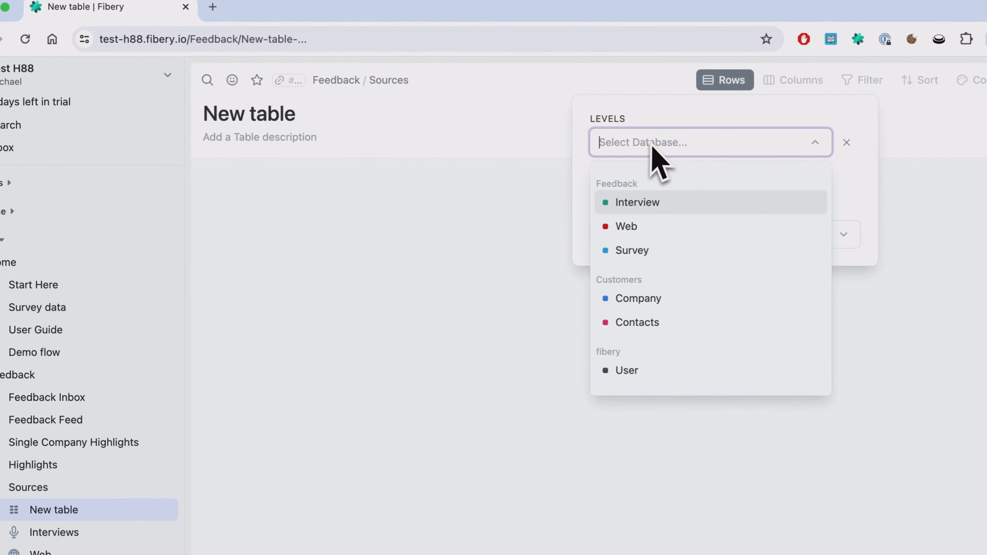
{"action": "left_click", "coordinate": [656, 287]}
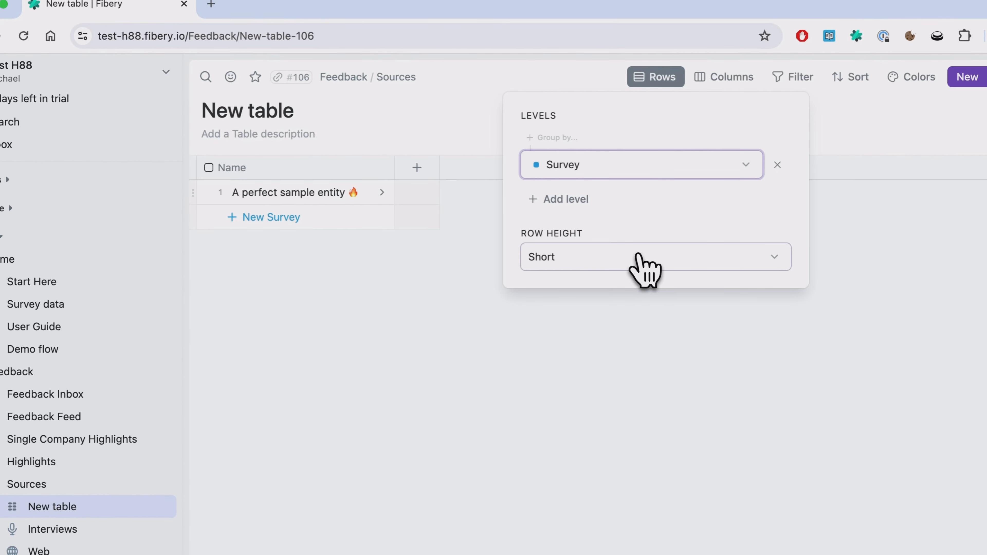
{"action": "left_click", "coordinate": [452, 295]}
- Show the Email field as a column in the new table and rename the table as Surveys
{"action": "left_click", "coordinate": [417, 168]}
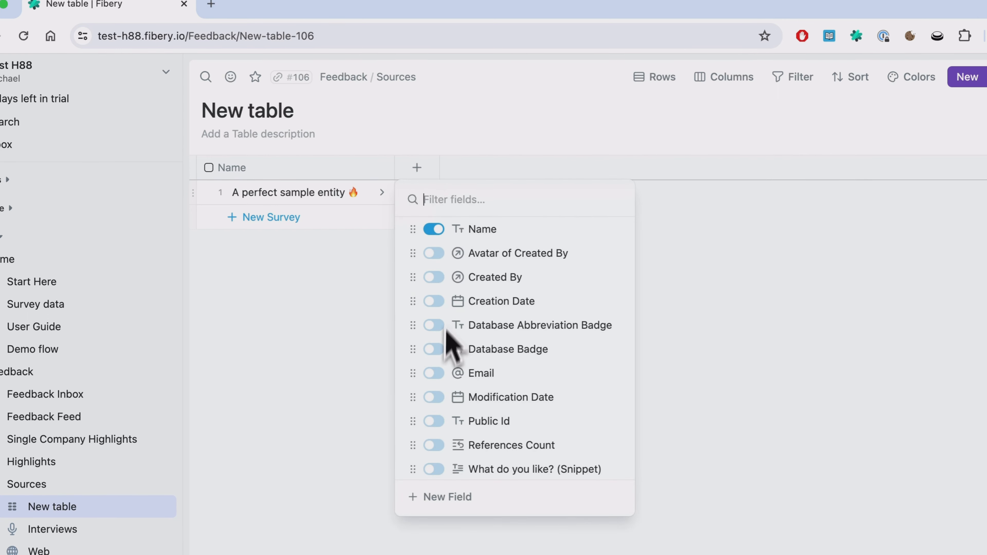
{"action": "left_click", "coordinate": [435, 373]}
{"action": "left_click", "coordinate": [543, 141]}
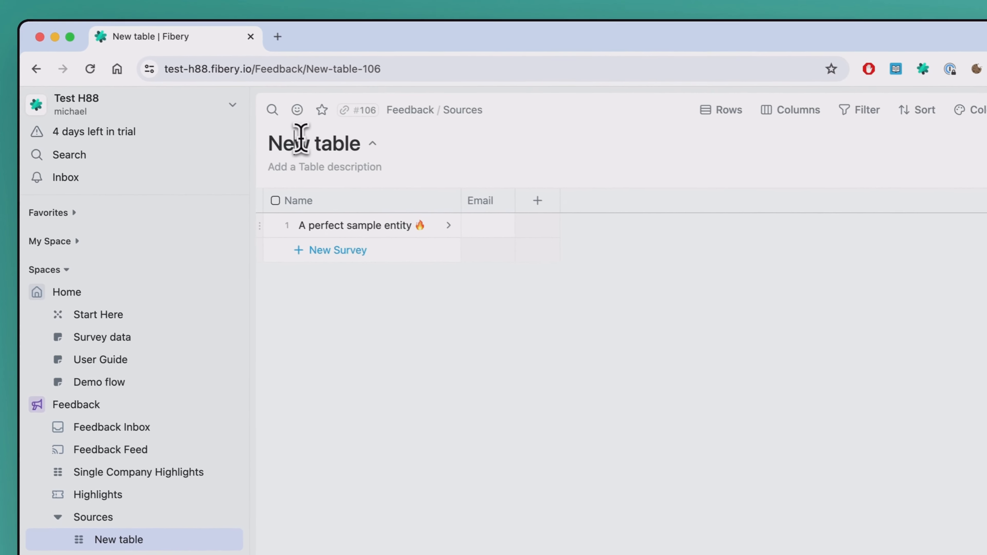
{"action": "triple_click", "coordinate": [300, 138]}
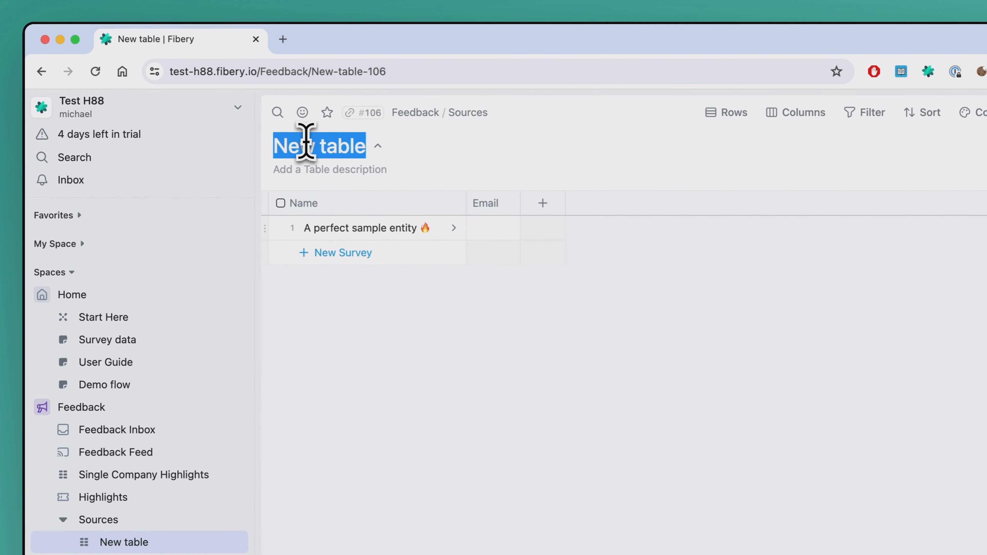
{"action": "type", "text": "Surveys"}
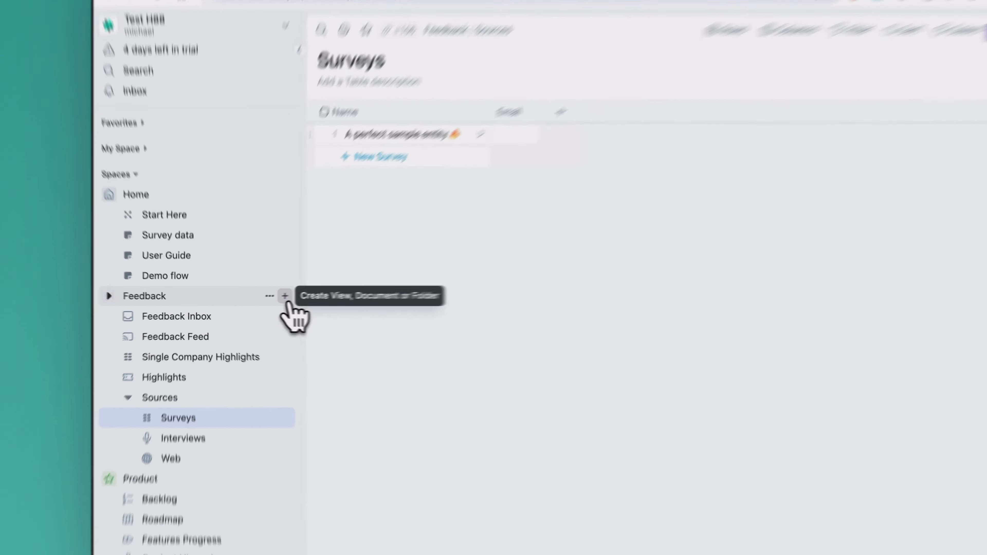
- Create a form in the Feedback space based on the Survey database
{"action": "left_click", "coordinate": [261, 300]}
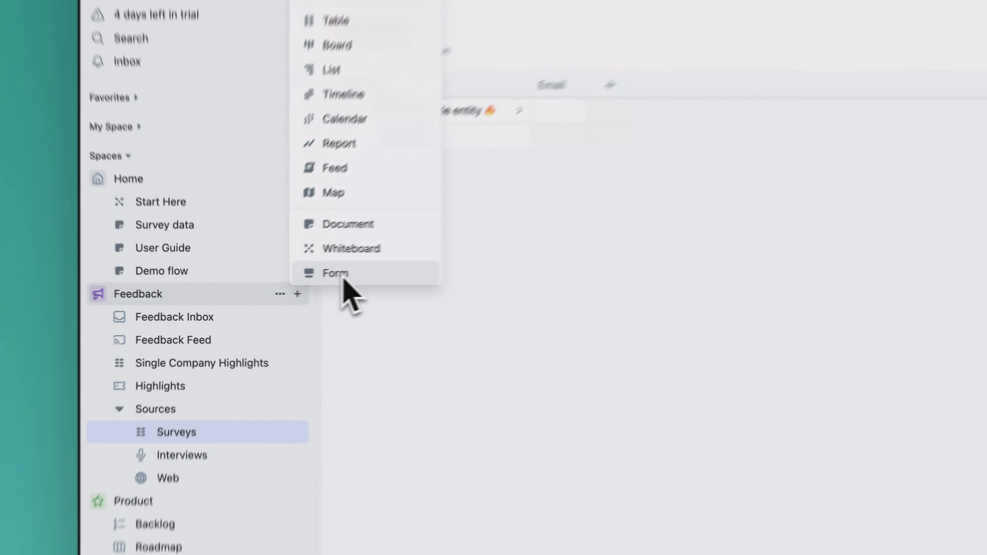
{"action": "left_click", "coordinate": [385, 266]}
{"action": "left_click", "coordinate": [683, 131]}
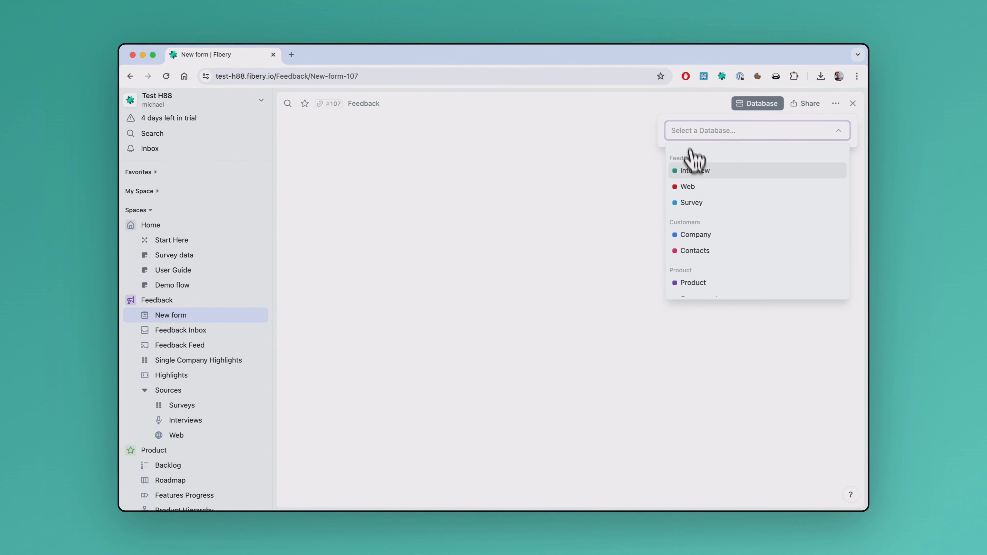
{"action": "left_click", "coordinate": [693, 202]}
- Give the form's Name question the description "What is your name?"
{"action": "scroll", "coordinate": [678, 289], "scroll_direction": "down", "scroll_amount": 10}
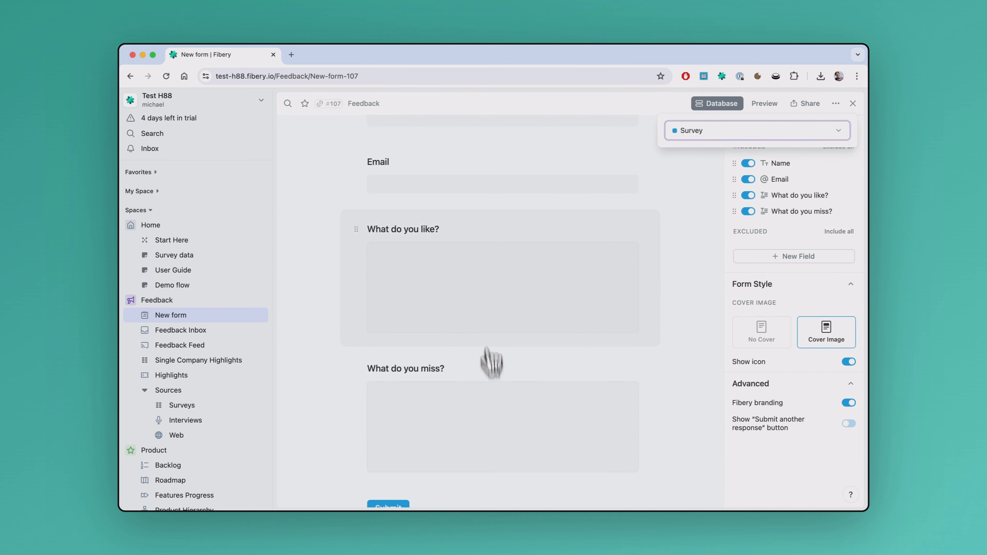
{"action": "scroll", "coordinate": [486, 280], "scroll_direction": "up", "scroll_amount": 5}
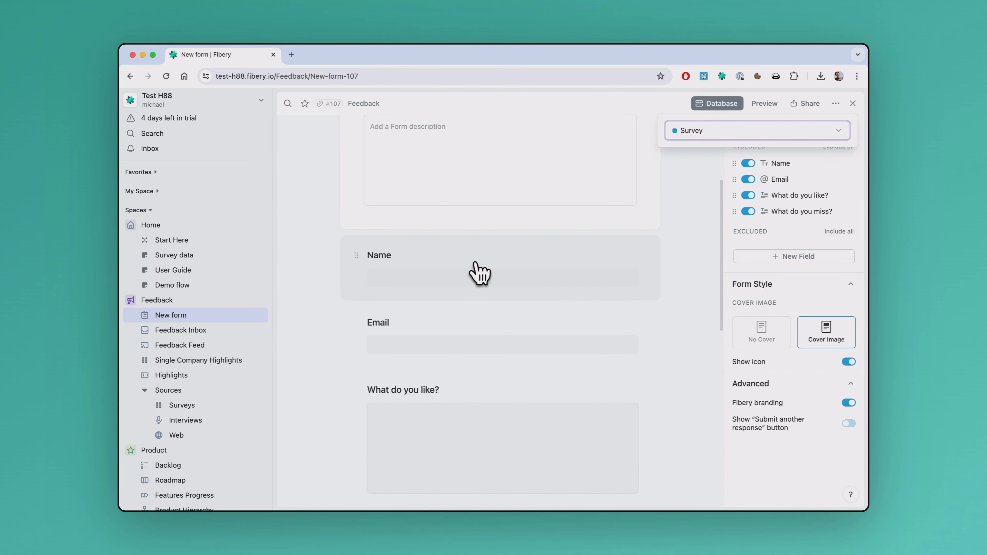
{"action": "scroll", "coordinate": [529, 268], "scroll_direction": "up", "scroll_amount": 1}
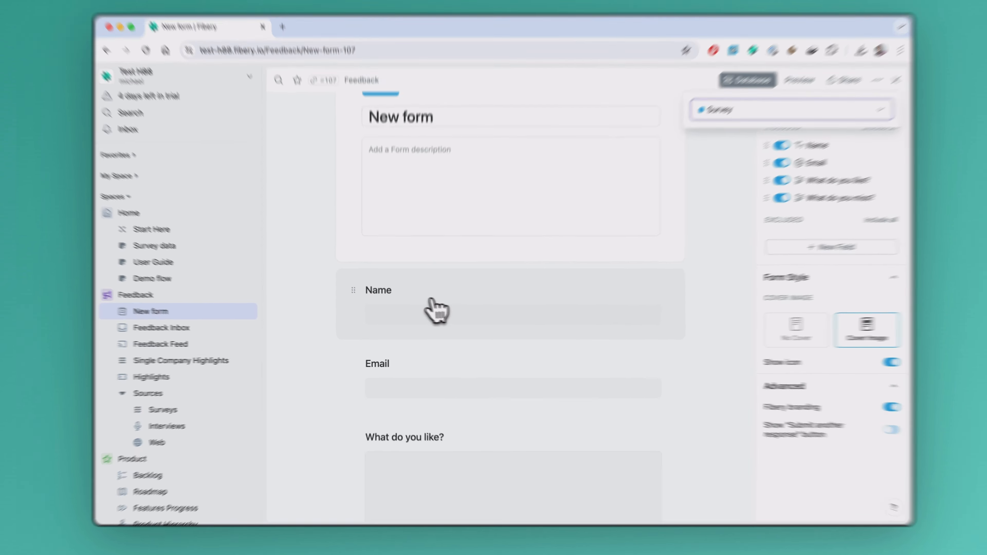
{"action": "left_click", "coordinate": [388, 260]}
{"action": "left_click", "coordinate": [409, 327]}
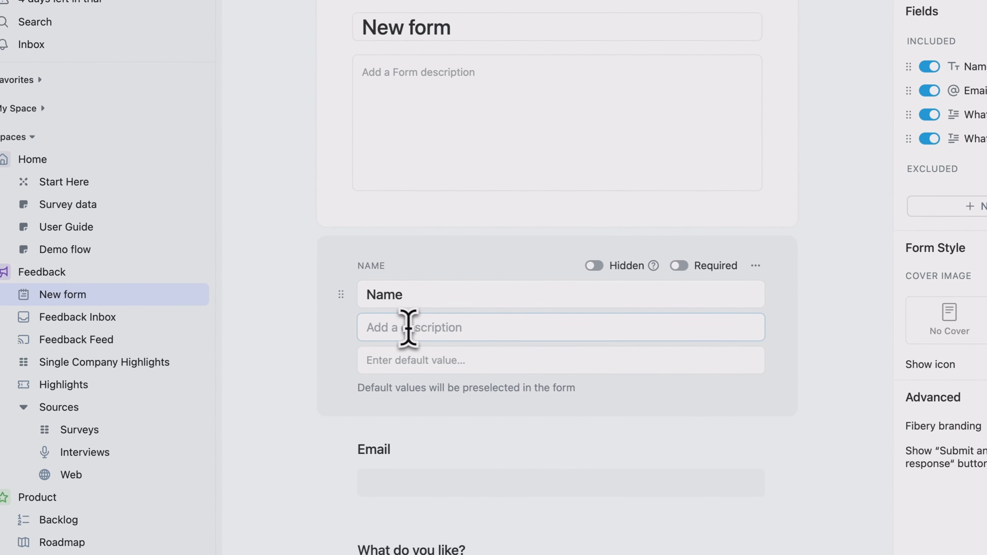
{"action": "scroll", "coordinate": [427, 330], "scroll_direction": "down", "scroll_amount": 1}
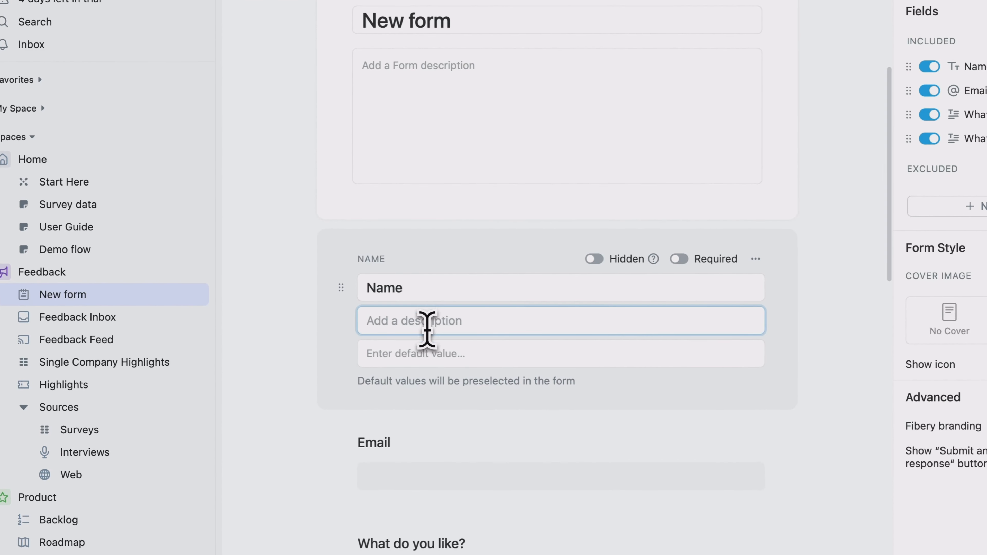
{"action": "type", "text": "What is your name?"}
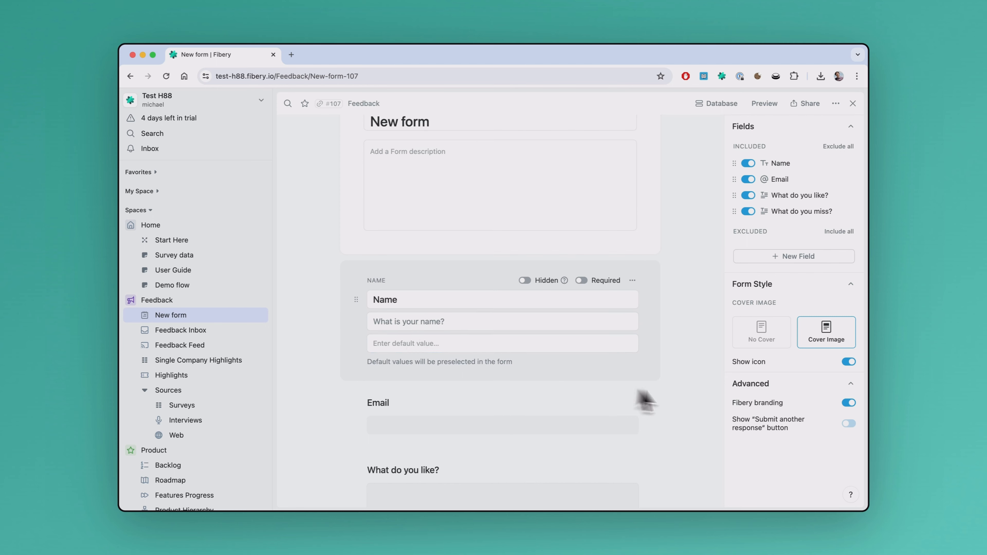
{"action": "left_click", "coordinate": [645, 393]}
- Title the form "GreenMe Product Survey" and set its icon to the Green Apple emoji
{"action": "scroll", "coordinate": [661, 330], "scroll_direction": "up", "scroll_amount": 4}
{"action": "triple_click", "coordinate": [411, 261]}
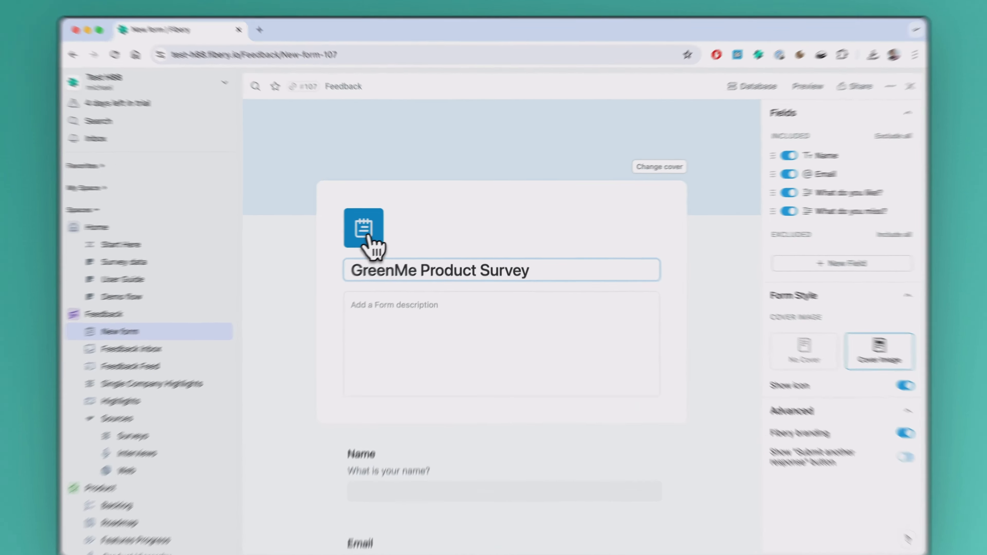
{"action": "left_click", "coordinate": [380, 226]}
{"action": "left_click", "coordinate": [327, 283]}
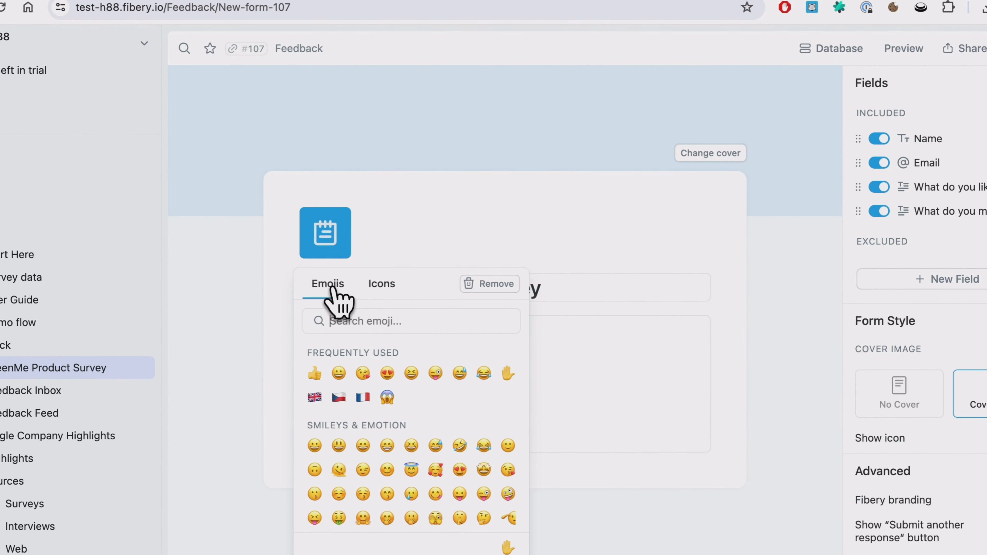
{"action": "left_click", "coordinate": [351, 320]}
{"action": "type", "text": "green"}
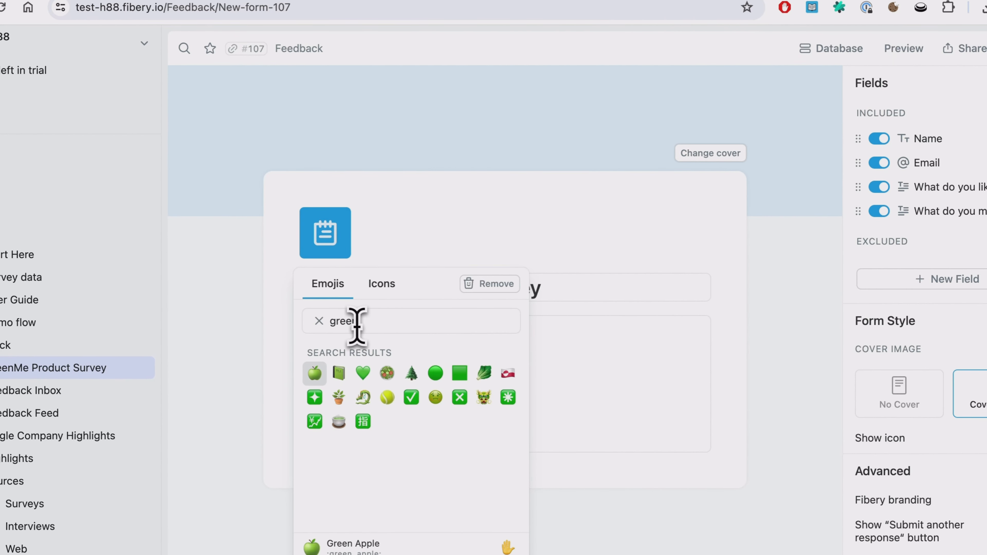
{"action": "left_click", "coordinate": [324, 367]}
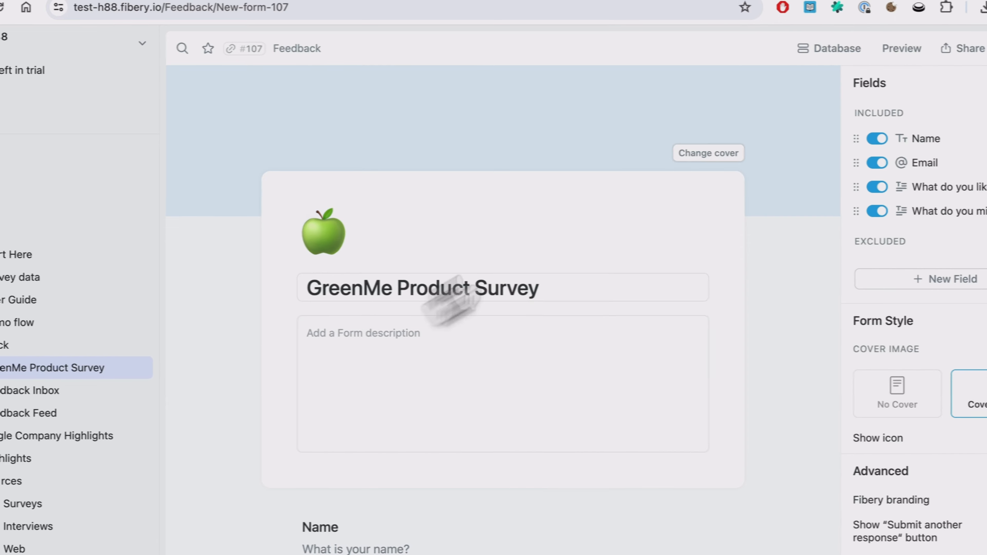
- Set the form's cover to the blue-green gradient and preview the form
{"action": "left_click", "coordinate": [710, 153]}
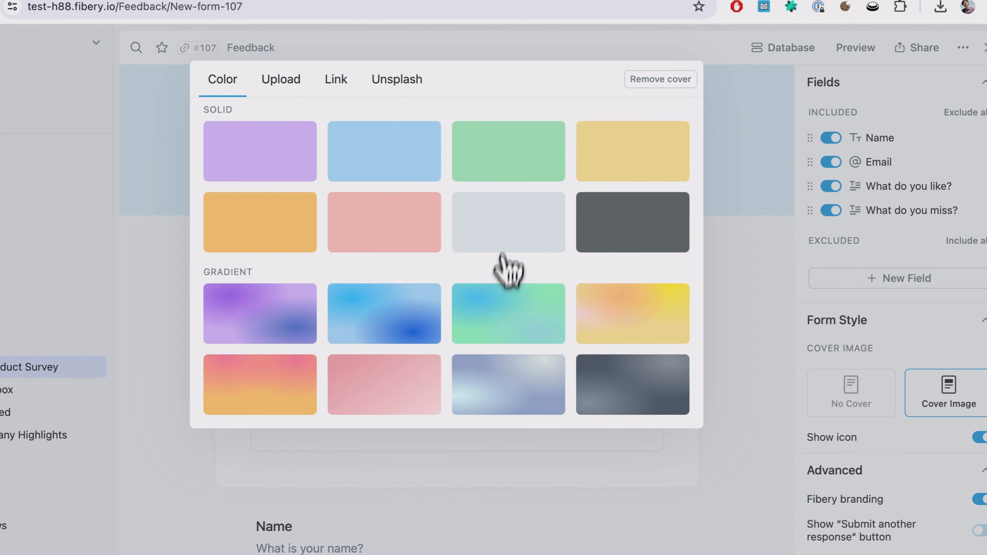
{"action": "left_click", "coordinate": [505, 295]}
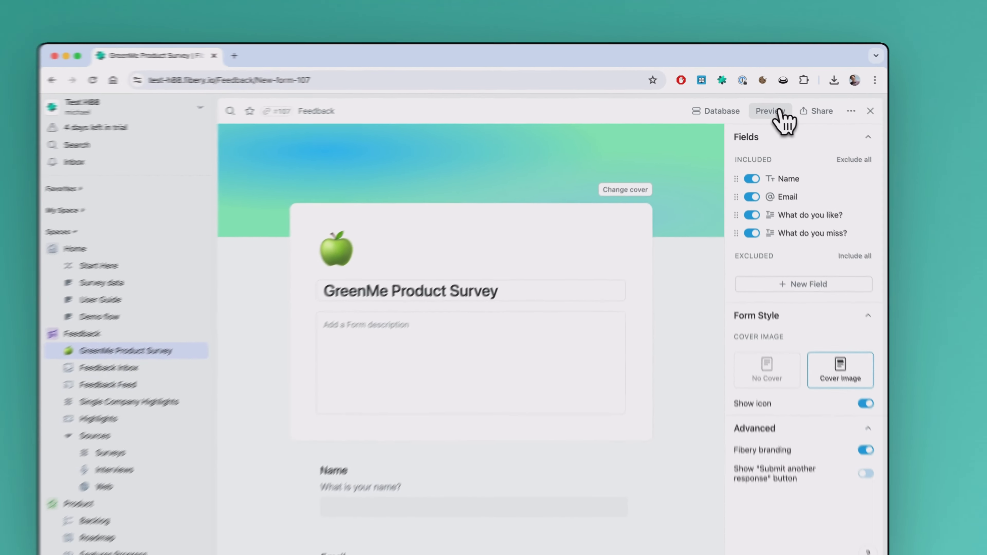
{"action": "left_click", "coordinate": [850, 46]}
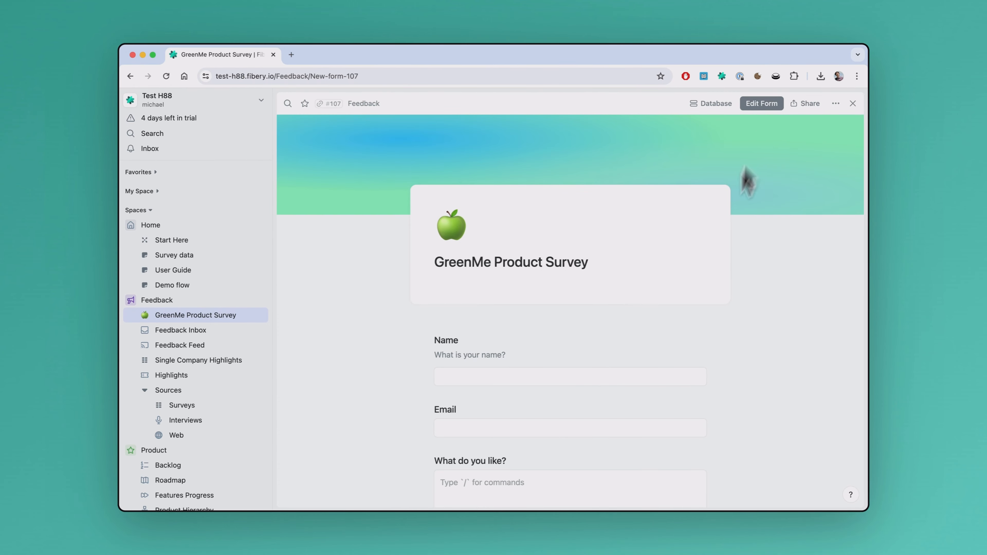
- Generate a public share link for the GreenMe Product Survey form and open the public form in a new browser tab
{"action": "scroll", "coordinate": [705, 282], "scroll_direction": "down", "scroll_amount": 5}
{"action": "scroll", "coordinate": [702, 274], "scroll_direction": "up", "scroll_amount": 10}
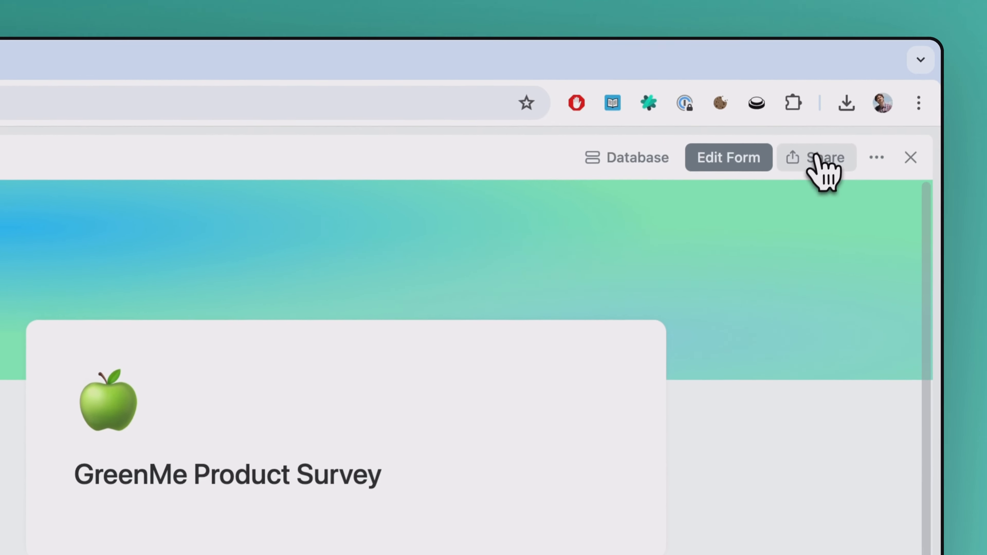
{"action": "left_click", "coordinate": [824, 171]}
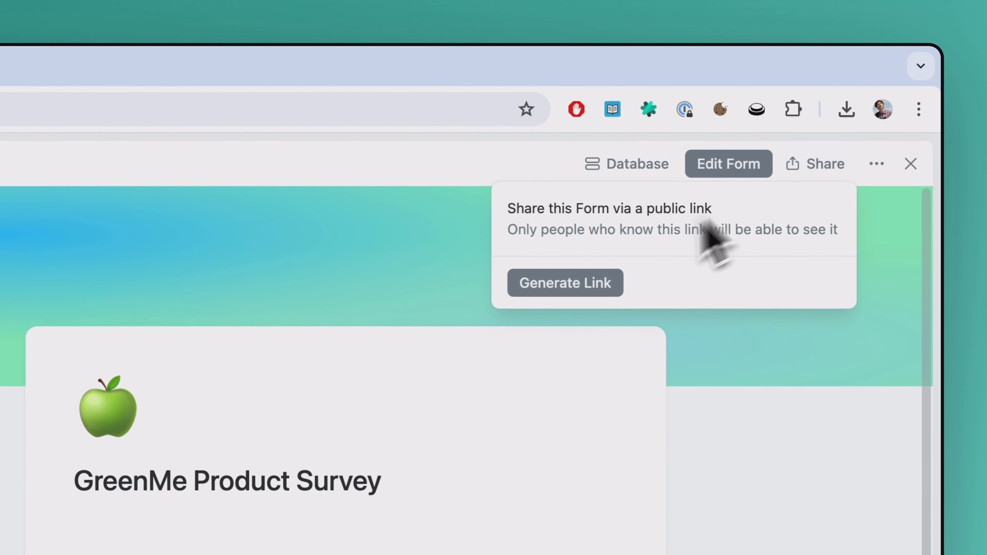
{"action": "left_click", "coordinate": [583, 281]}
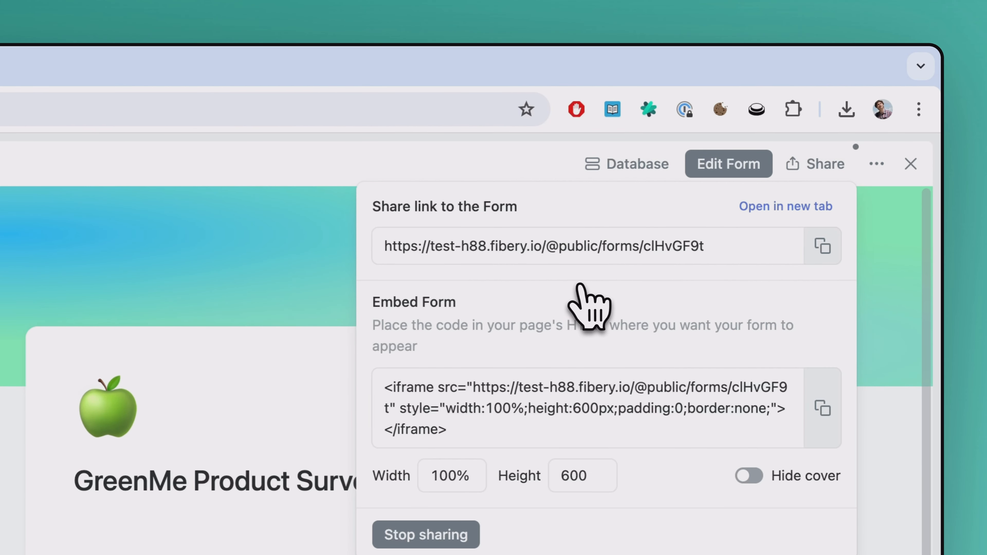
{"action": "left_click", "coordinate": [694, 246]}
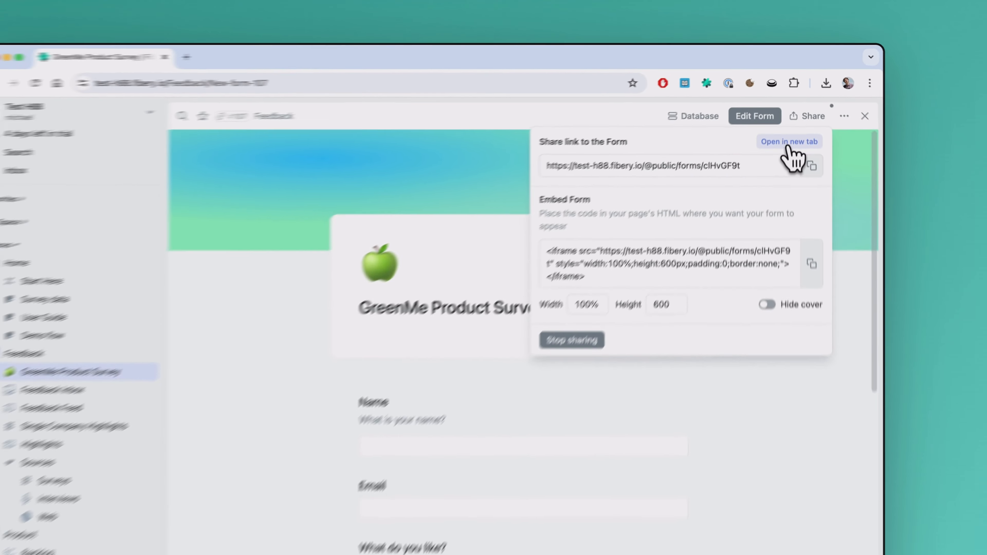
{"action": "left_click", "coordinate": [783, 212]}
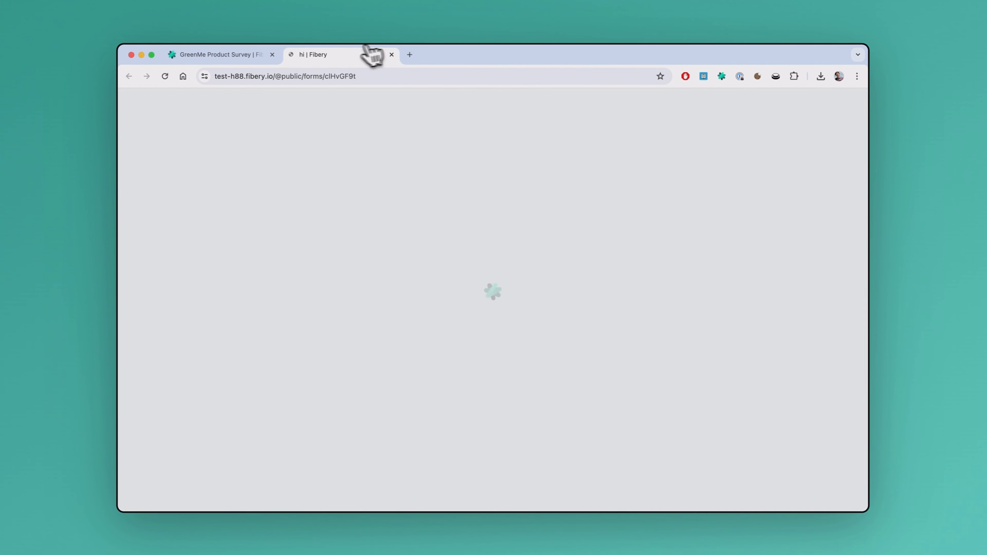
{"action": "scroll", "coordinate": [385, 258], "scroll_direction": "down", "scroll_amount": 3}
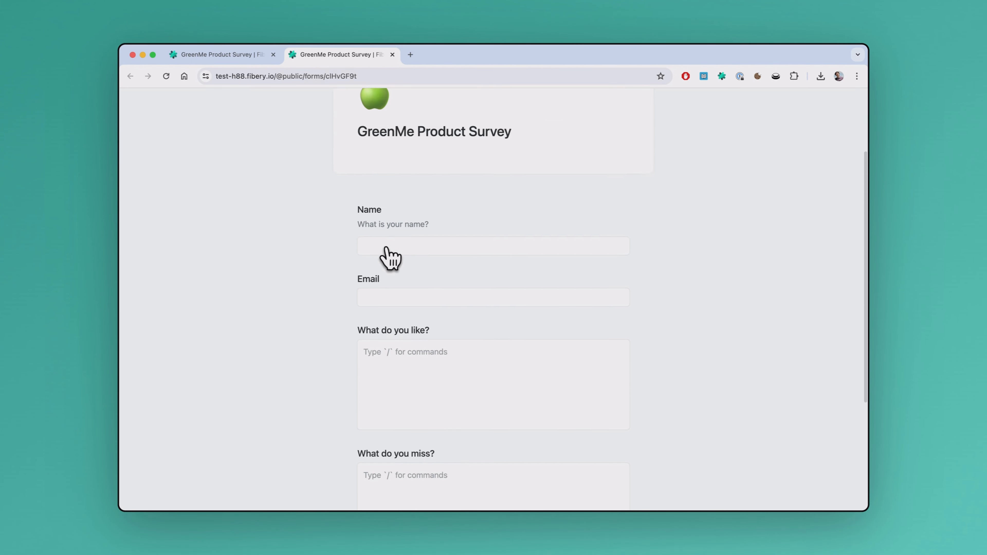
{"action": "scroll", "coordinate": [392, 260], "scroll_direction": "up", "scroll_amount": 3}
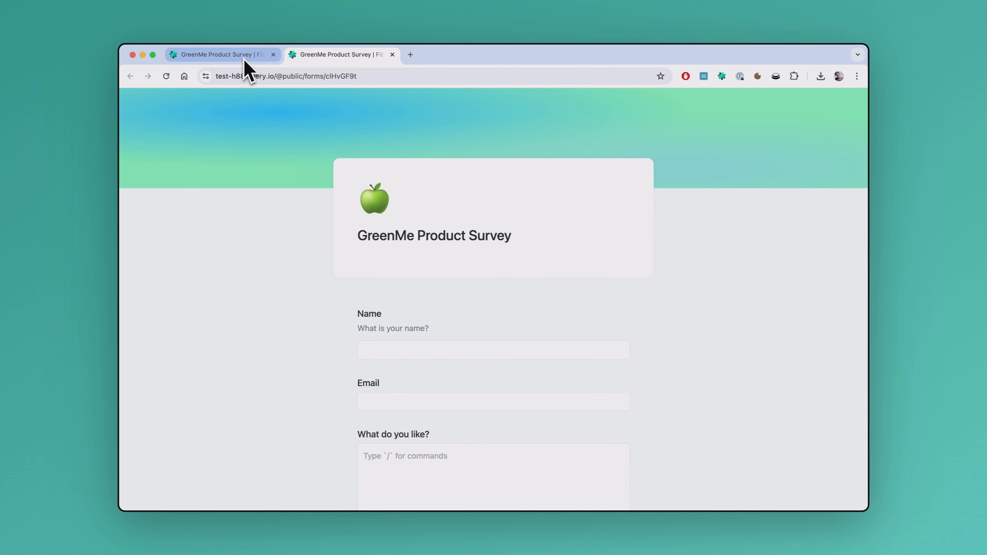
- Copy the whole sample response from the Survey data document into the public form's "What do you like?" answer
{"action": "left_click", "coordinate": [246, 59]}
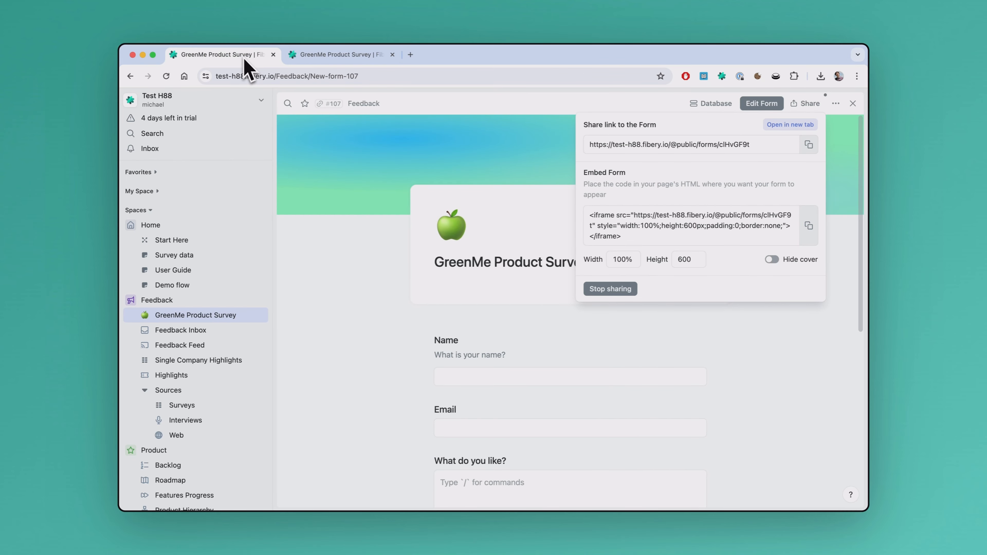
{"action": "left_click", "coordinate": [186, 258]}
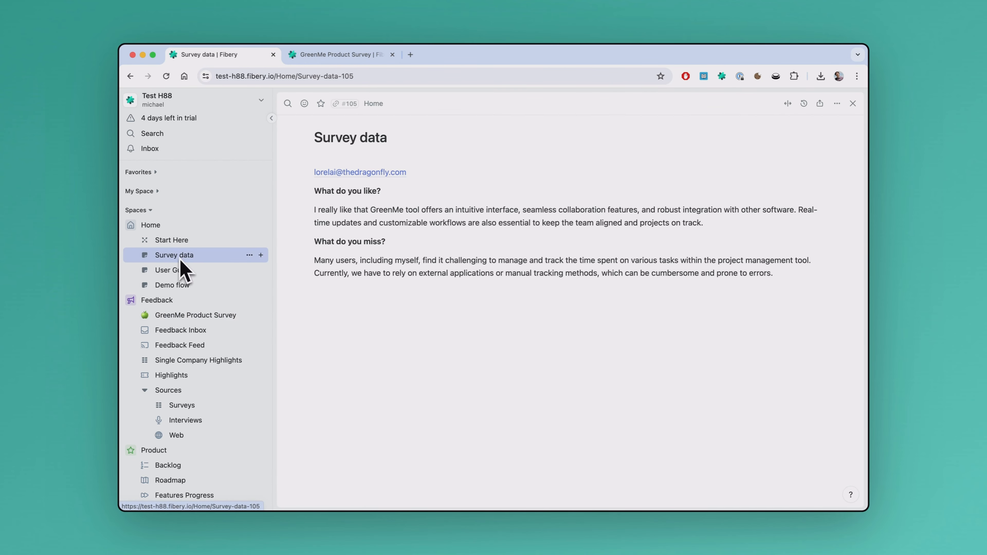
{"action": "left_click_drag", "start_coordinate": [801, 287], "coordinate": [315, 172]}
{"action": "key", "text": "super+c"}
{"action": "left_click", "coordinate": [335, 55]}
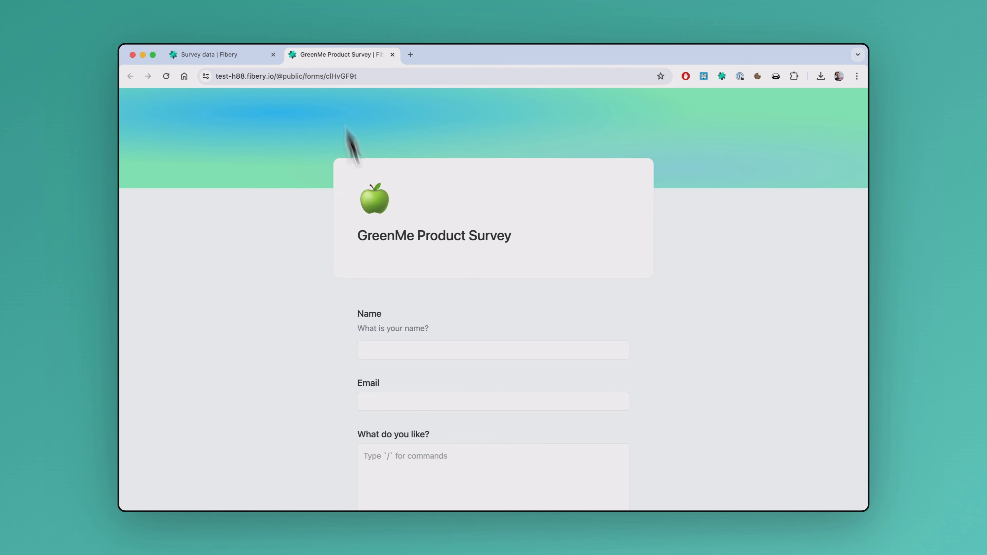
{"action": "scroll", "coordinate": [378, 427], "scroll_direction": "down", "scroll_amount": 3}
{"action": "left_click", "coordinate": [408, 383]}
{"action": "key", "text": "super+v"}
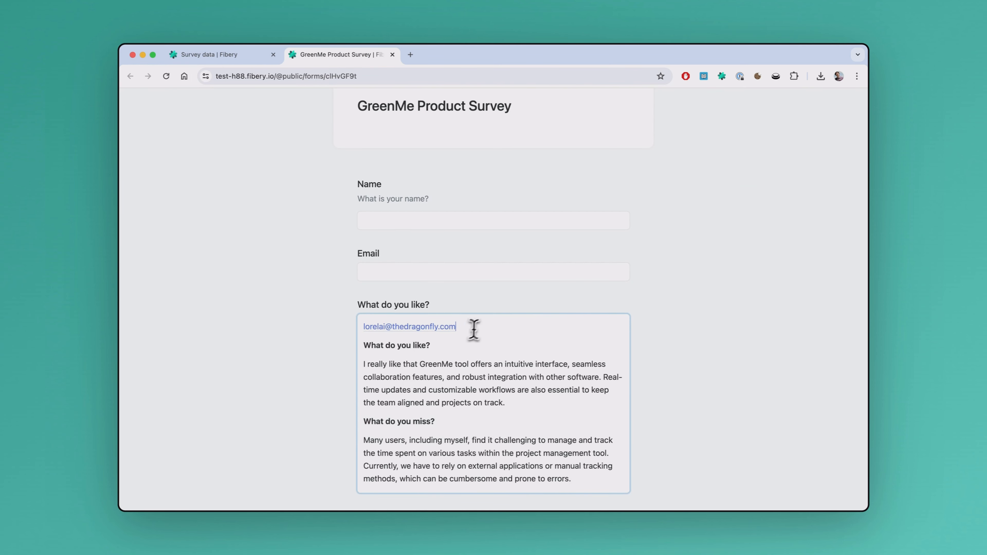
- Move the pasted e-mail address into the form's Email field and enter the respondent's first name in the Name field
{"action": "triple_click", "coordinate": [480, 326]}
{"action": "key", "text": "super+x"}
{"action": "left_click", "coordinate": [407, 272]}
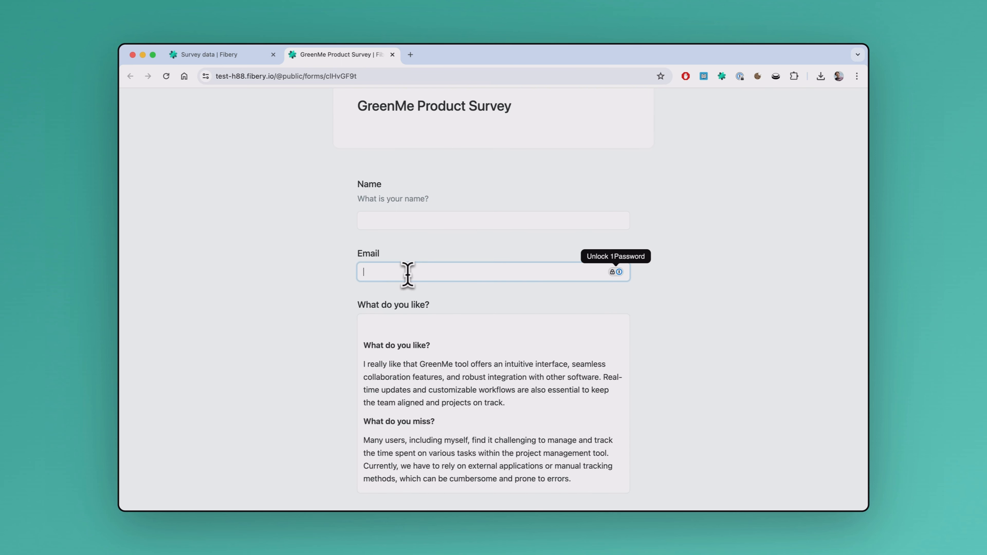
{"action": "key", "text": "super+v"}
{"action": "left_click", "coordinate": [413, 222]}
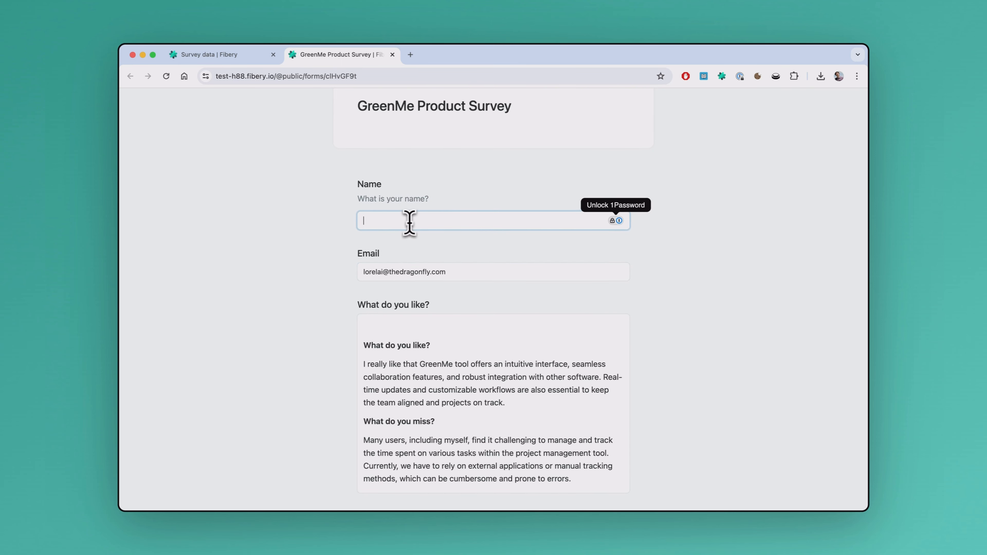
{"action": "type", "text": "Lora"}
- Delete the duplicate "What do you like?" heading and the empty line above it from the pasted answer
{"action": "scroll", "coordinate": [456, 316], "scroll_direction": "down", "scroll_amount": 3}
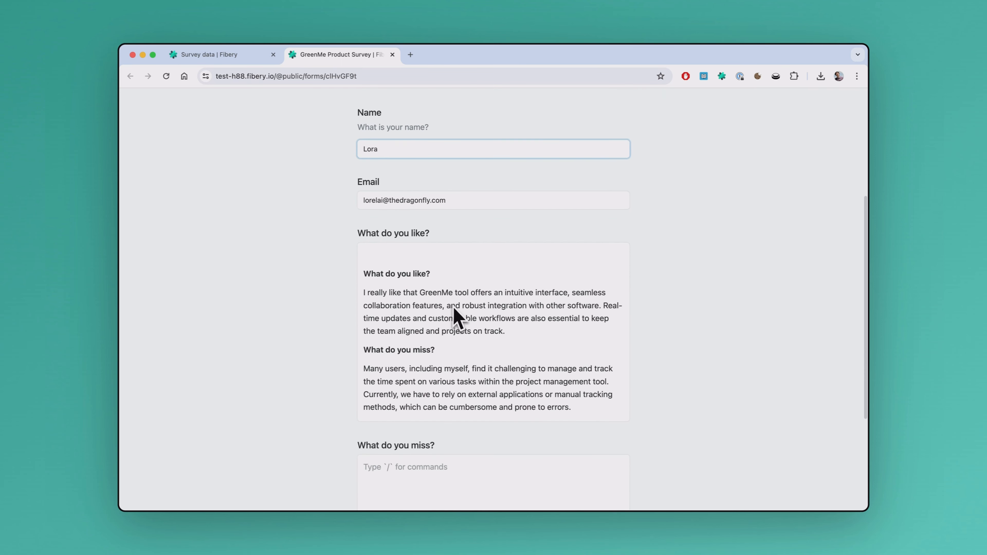
{"action": "left_click", "coordinate": [439, 276]}
{"action": "triple_click", "coordinate": [439, 276]}
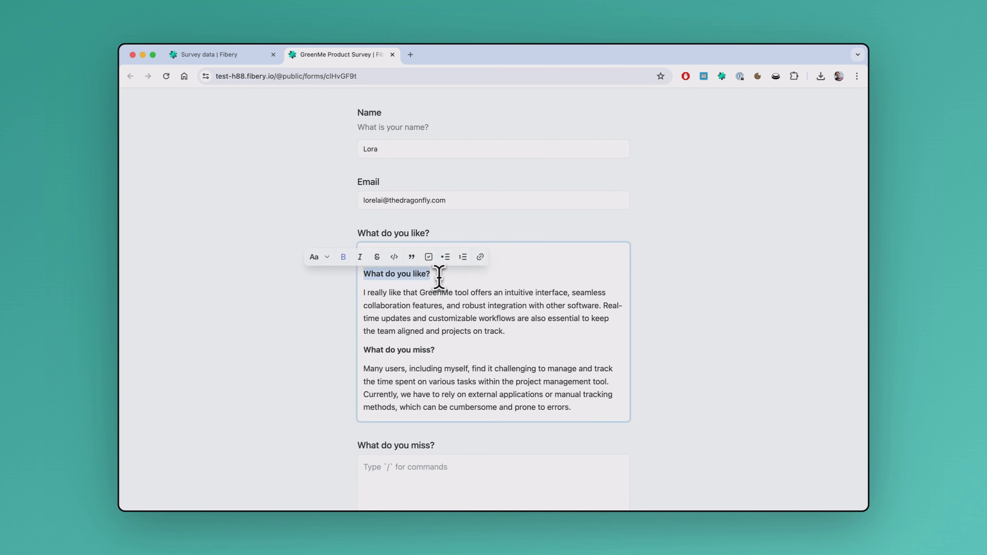
{"action": "key", "text": "BackSpace"}
{"action": "key", "text": "BackSpace"}
{"action": "key", "text": "BackSpace"}
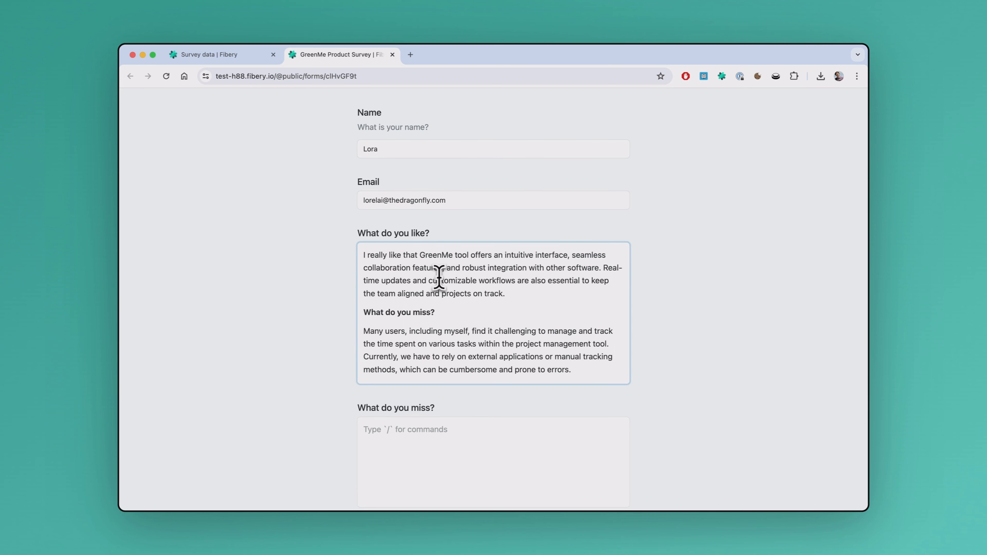
- Move the "Many users, including myself" paragraph into the "What do you miss?" answer and delete its leftover heading from the first answer
{"action": "left_click_drag", "start_coordinate": [580, 373], "coordinate": [363, 341]}
{"action": "key", "text": "super+c"}
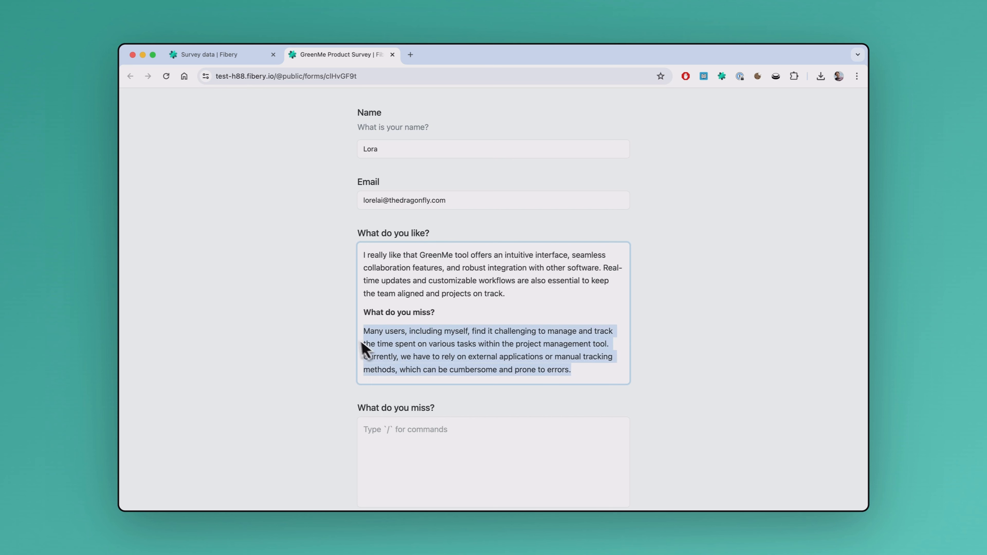
{"action": "key", "text": "BackSpace"}
{"action": "key", "text": "shift+End"}
{"action": "key", "text": "BackSpace"}
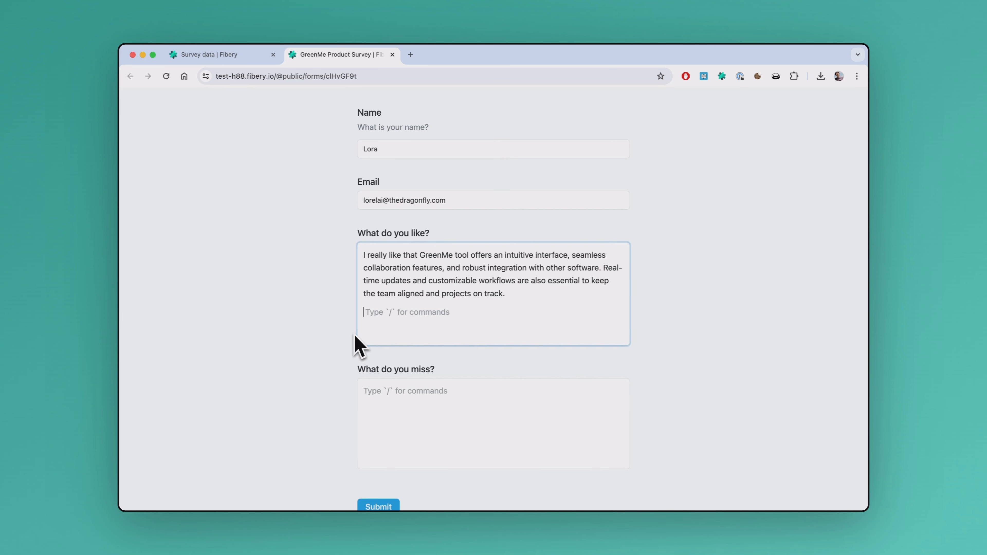
{"action": "key", "text": "BackSpace"}
{"action": "left_click", "coordinate": [392, 379]}
{"action": "key", "text": "super+v"}
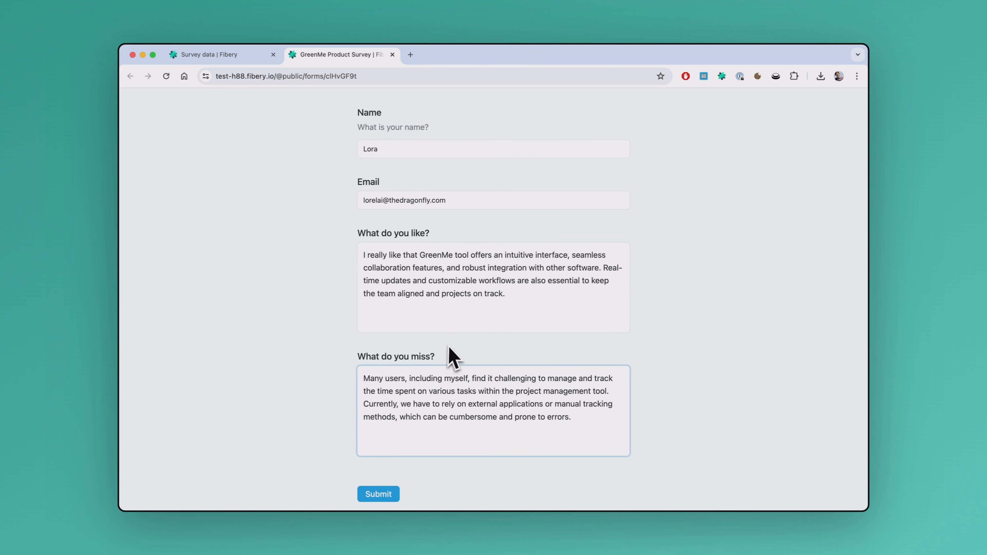
- Submit the survey form and open the new response from the Surveys table in the Feedback space
{"action": "scroll", "coordinate": [452, 358], "scroll_direction": "down", "scroll_amount": 3}
{"action": "left_click", "coordinate": [381, 412]}
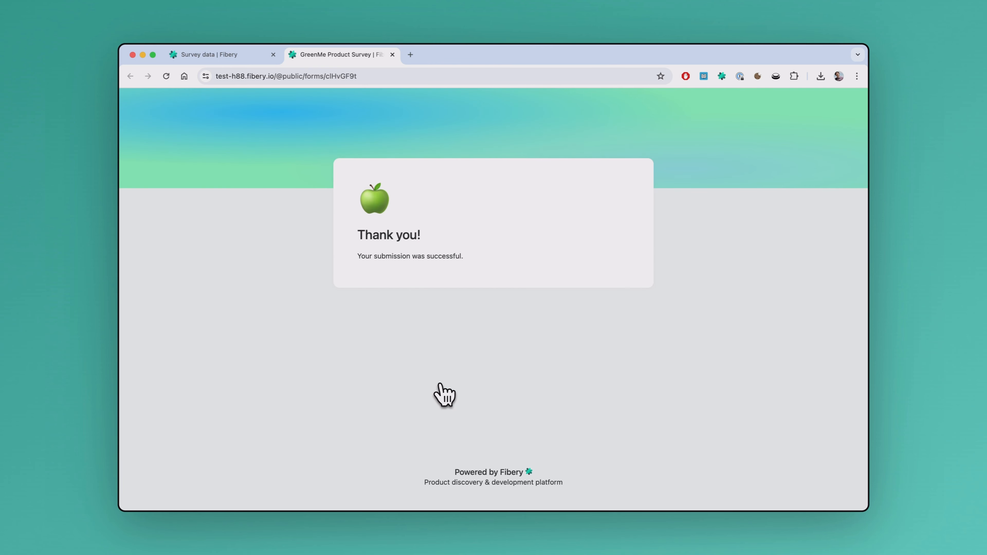
{"action": "left_click", "coordinate": [224, 55]}
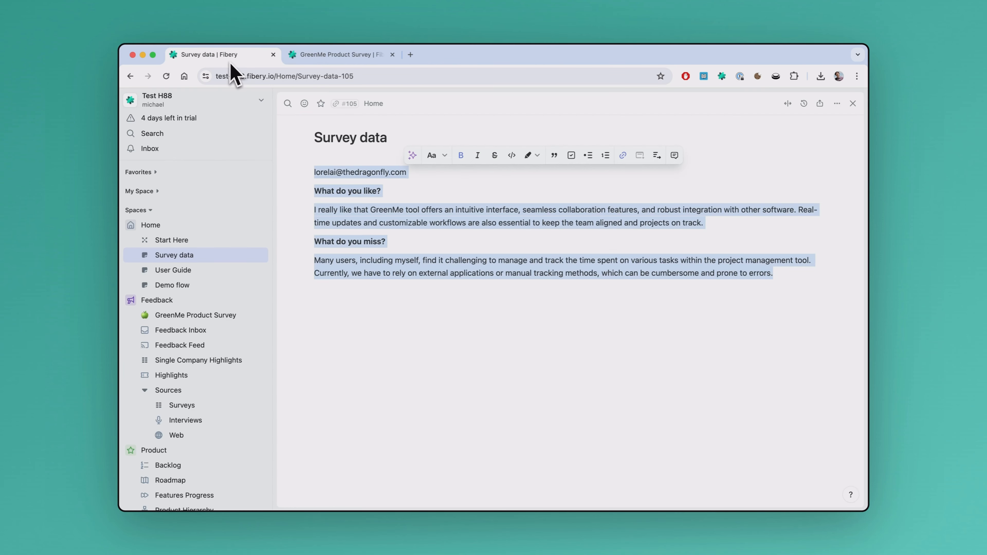
{"action": "left_click", "coordinate": [186, 407]}
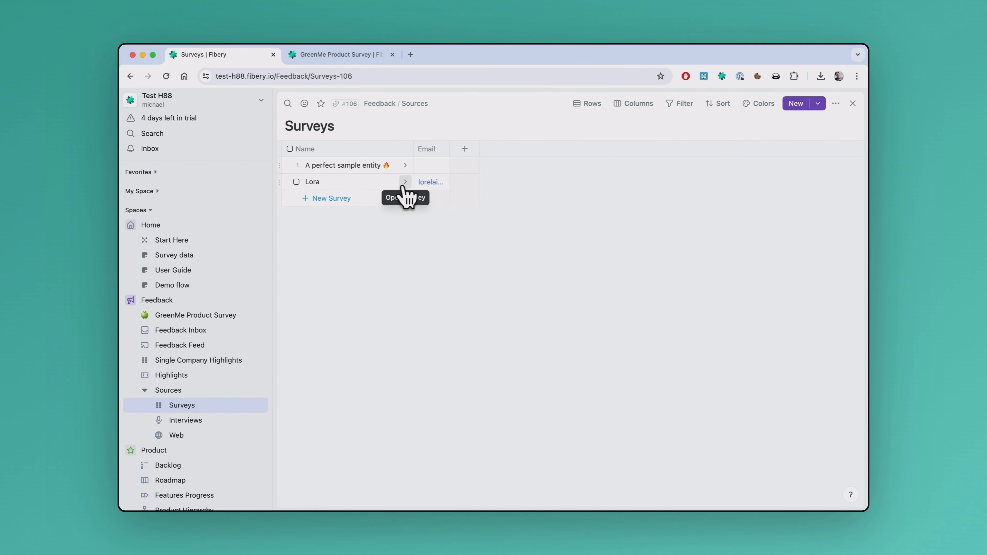
{"action": "left_click", "coordinate": [405, 182]}
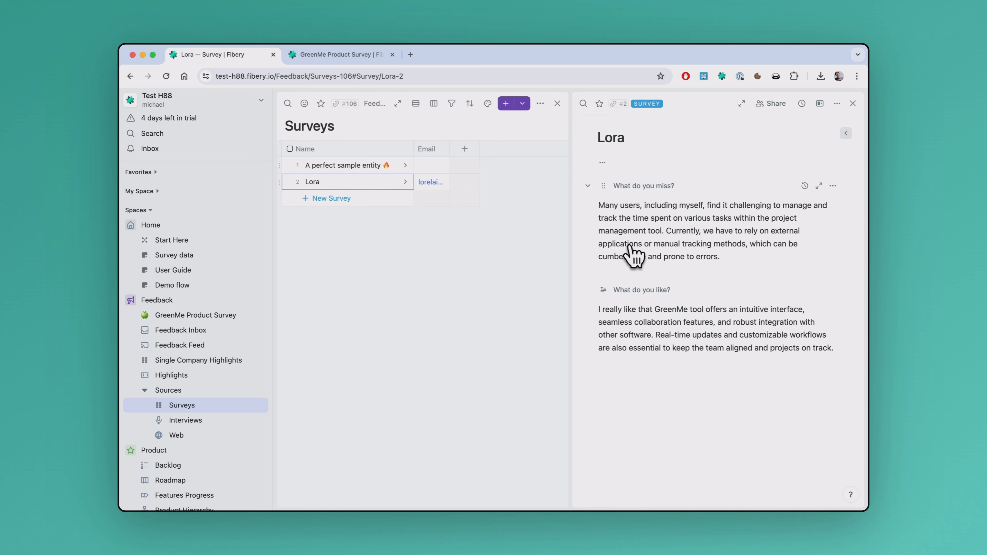
- Link the Survey database as a source in the workspace's Highlights settings and return to the survey response
{"action": "left_click", "coordinate": [156, 99]}
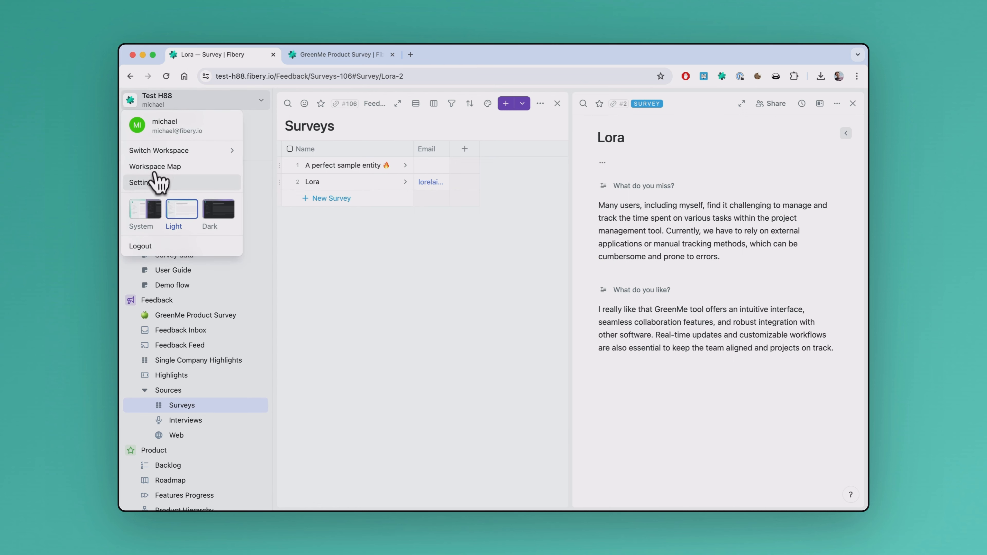
{"action": "left_click", "coordinate": [157, 182]}
{"action": "left_click", "coordinate": [154, 212]}
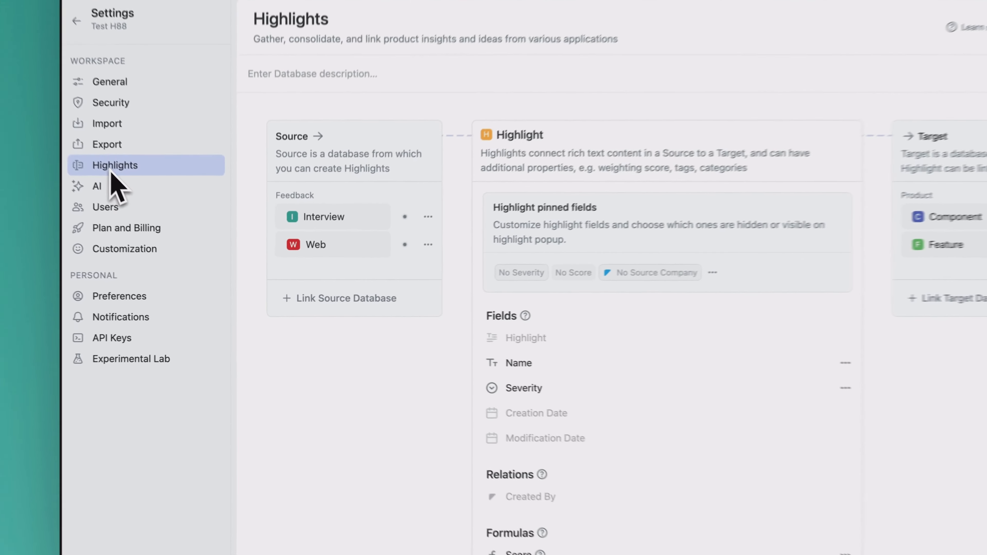
{"action": "left_click", "coordinate": [375, 301]}
{"action": "left_click", "coordinate": [332, 395]}
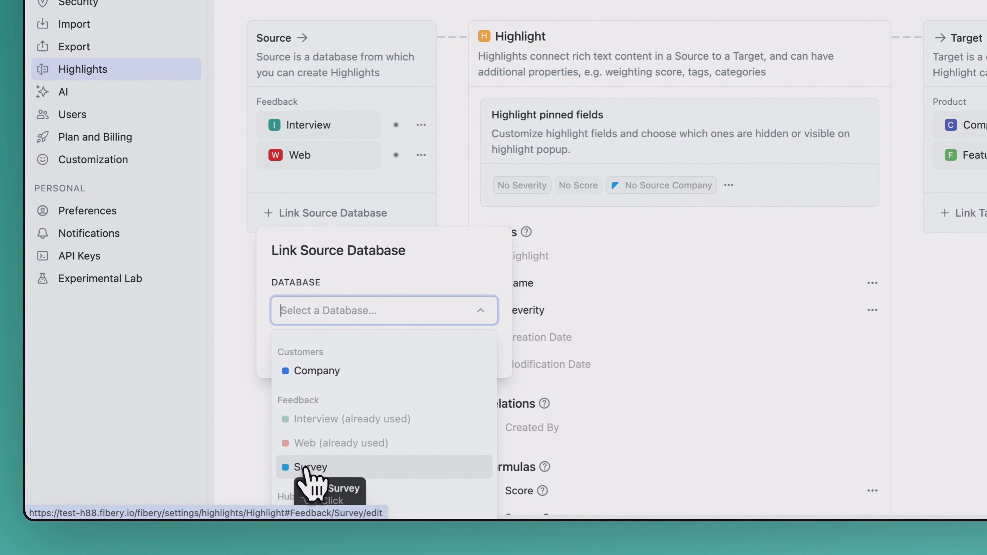
{"action": "left_click", "coordinate": [307, 468]}
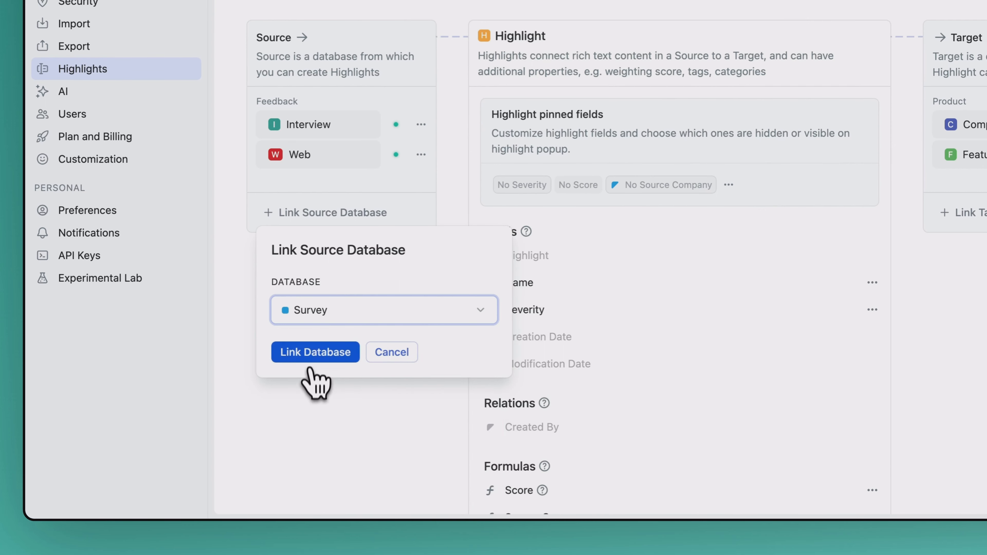
{"action": "left_click", "coordinate": [313, 360]}
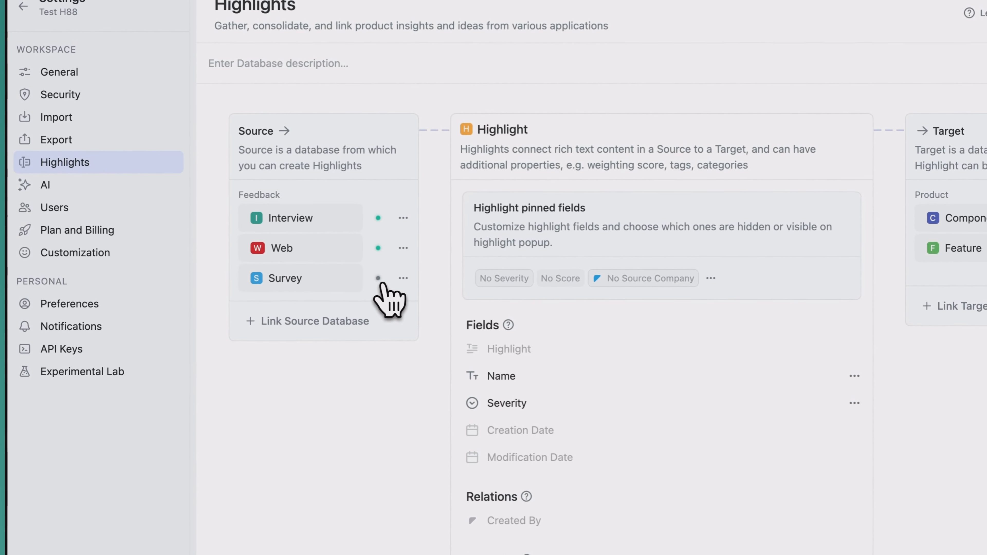
{"action": "left_click", "coordinate": [378, 279]}
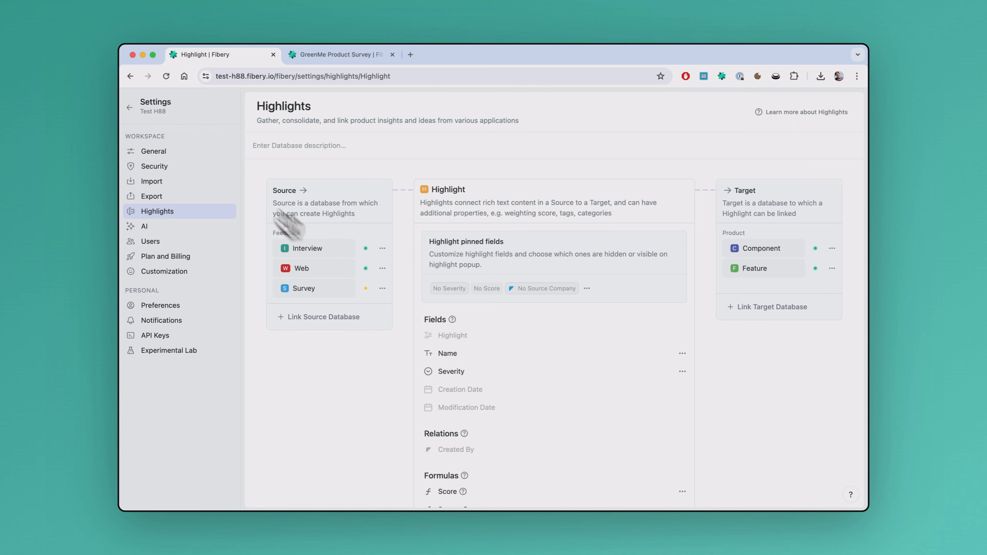
{"action": "left_click", "coordinate": [130, 107]}
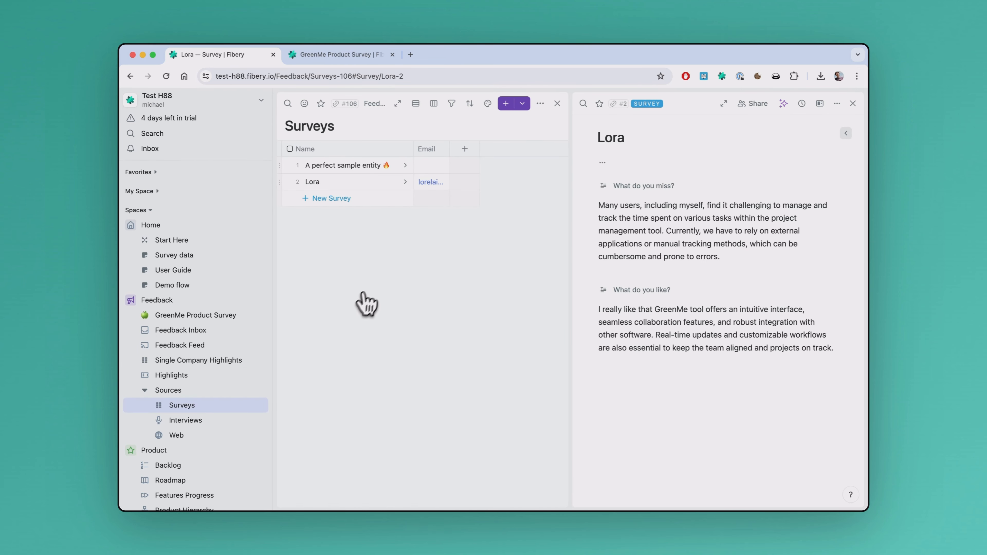
- Expand the response and create a highlight from its whole "What do you miss?" text, linking it to the Time Tracking feature with AI Search
{"action": "left_click", "coordinate": [720, 116]}
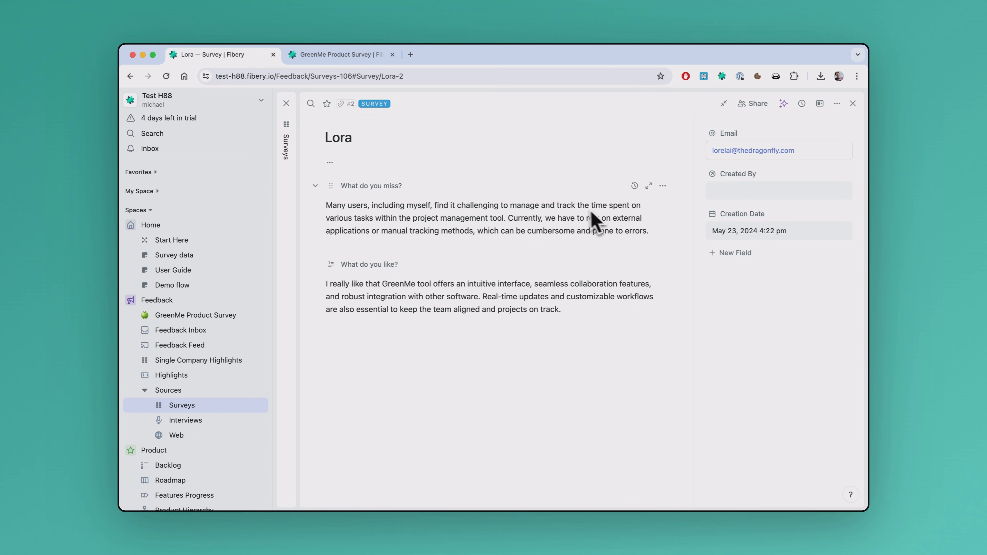
{"action": "left_click_drag", "start_coordinate": [647, 232], "coordinate": [305, 208]}
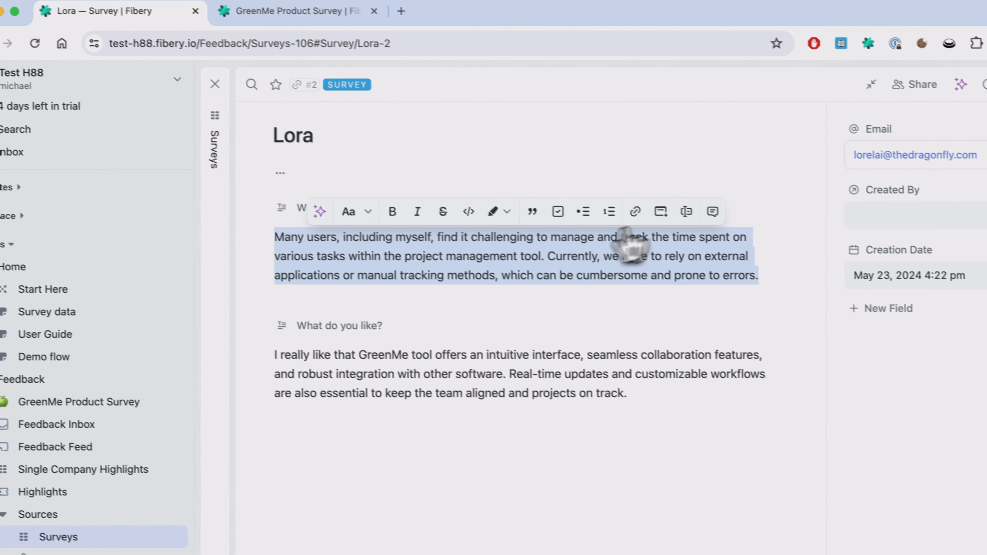
{"action": "left_click", "coordinate": [694, 215]}
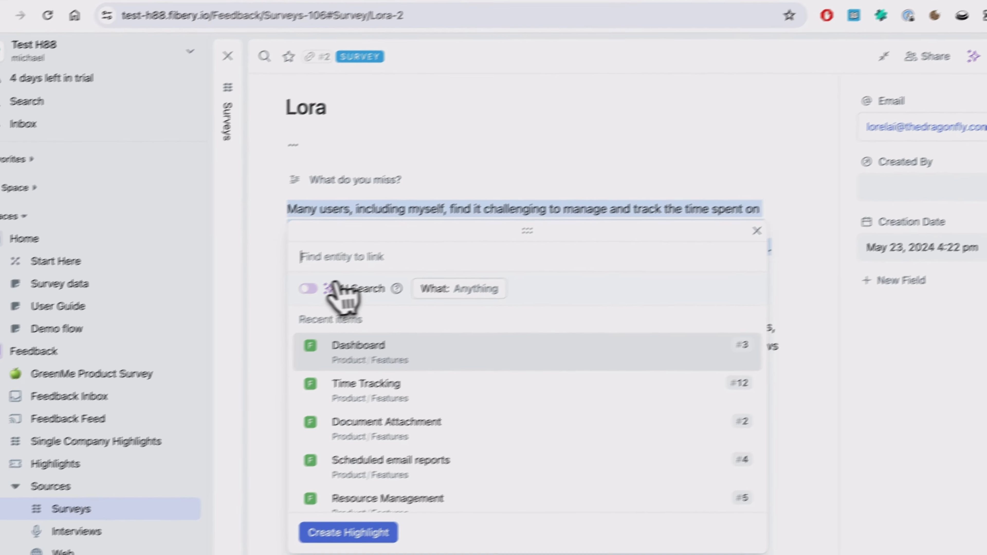
{"action": "left_click", "coordinate": [266, 304]}
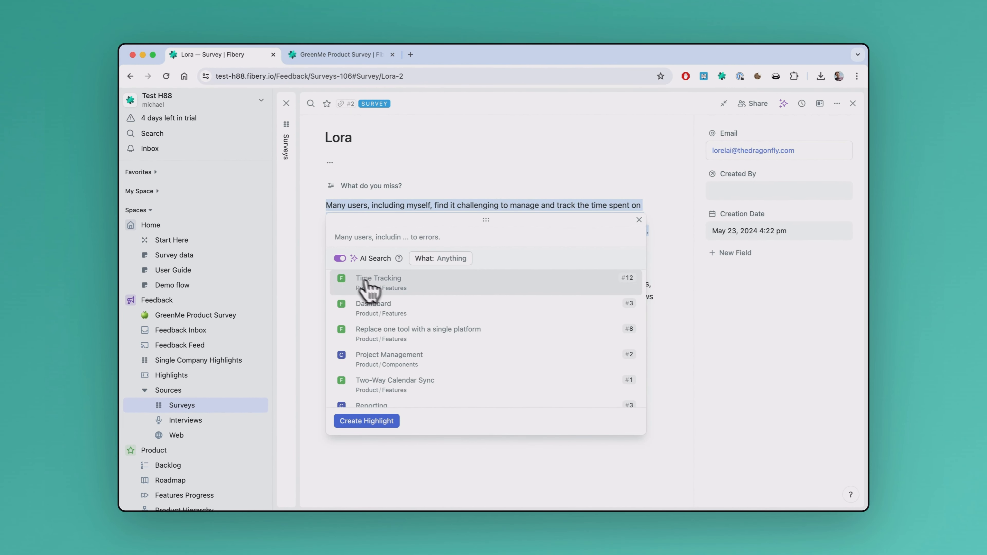
{"action": "left_click", "coordinate": [396, 290]}
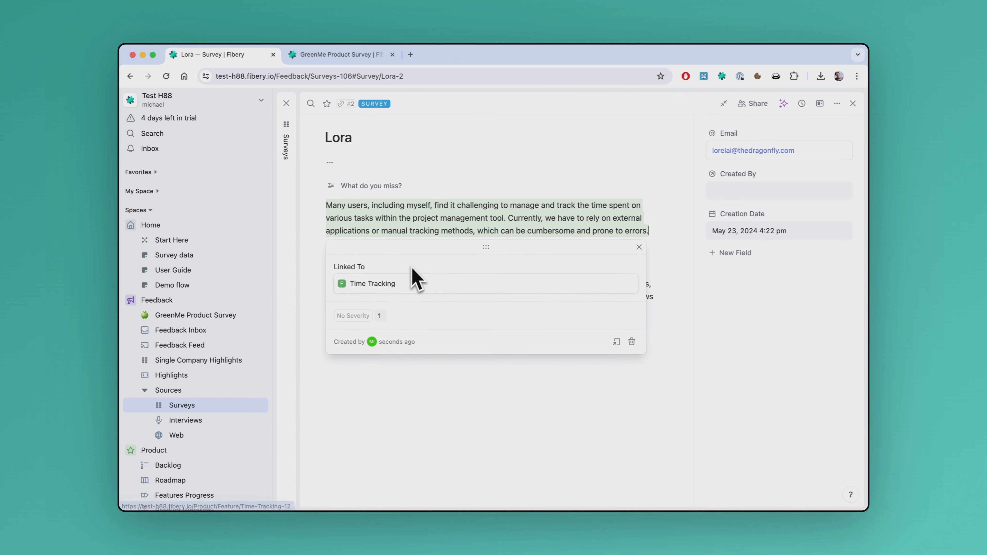
- Open the linked Time Tracking feature and review its highlights down to the one from the survey response
{"action": "left_click", "coordinate": [372, 285]}
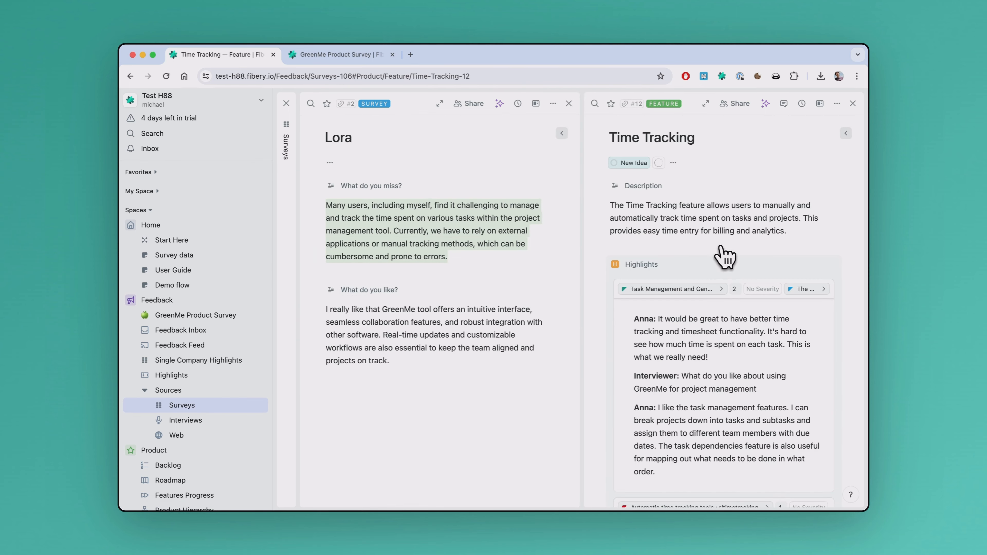
{"action": "scroll", "coordinate": [724, 257], "scroll_direction": "down", "scroll_amount": 5}
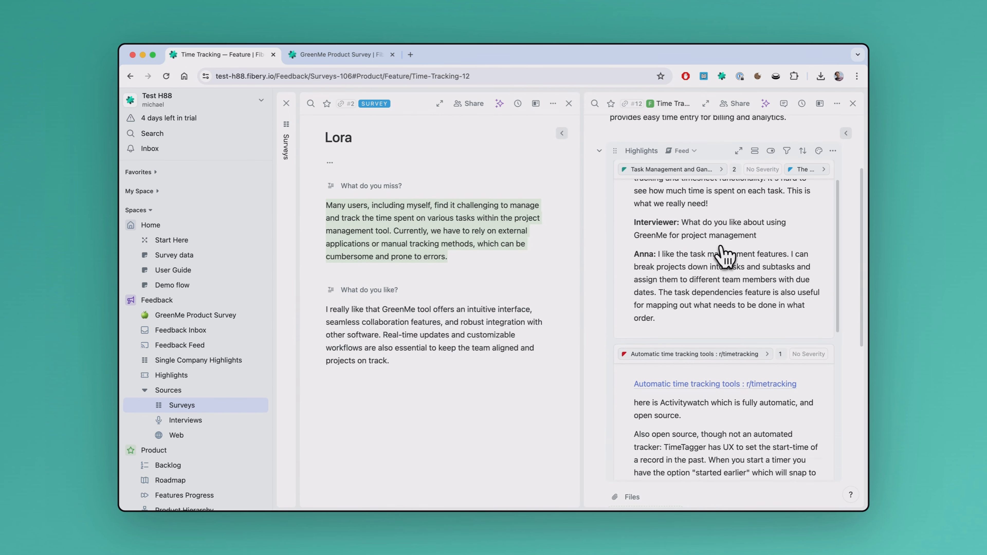
{"action": "scroll", "coordinate": [725, 257], "scroll_direction": "down", "scroll_amount": 7}
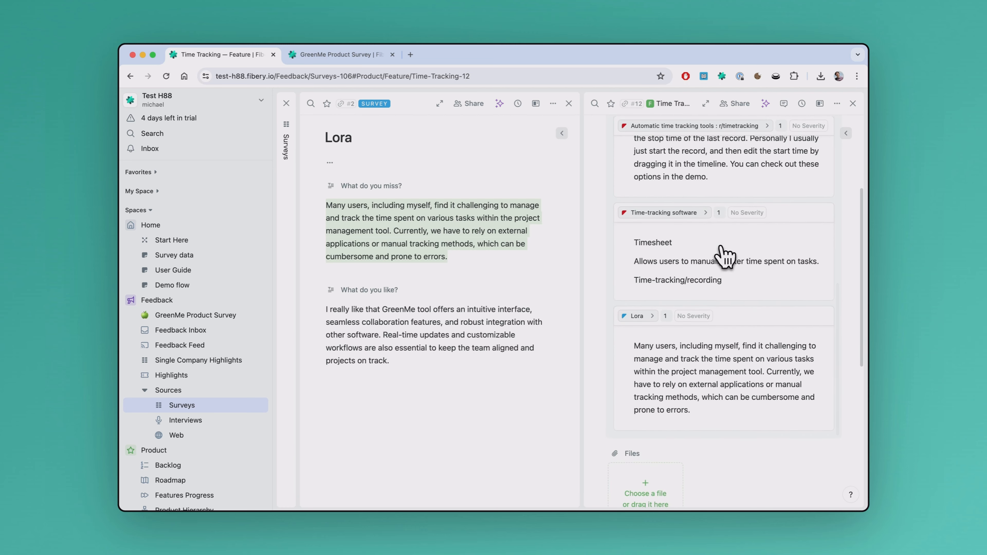